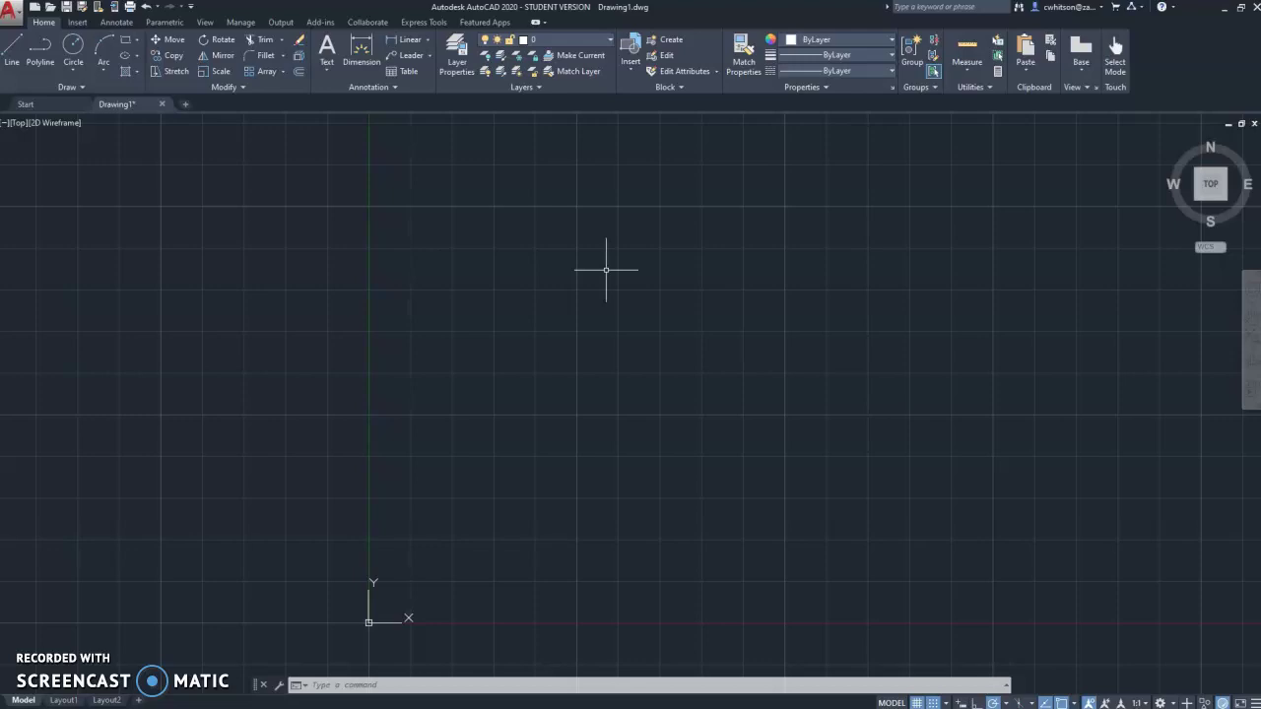
Draw a large, curvy closed outline with the Spline Fit tool, placing the last fit point on the start point.
{"action": "left_click", "coordinate": [72, 90]}
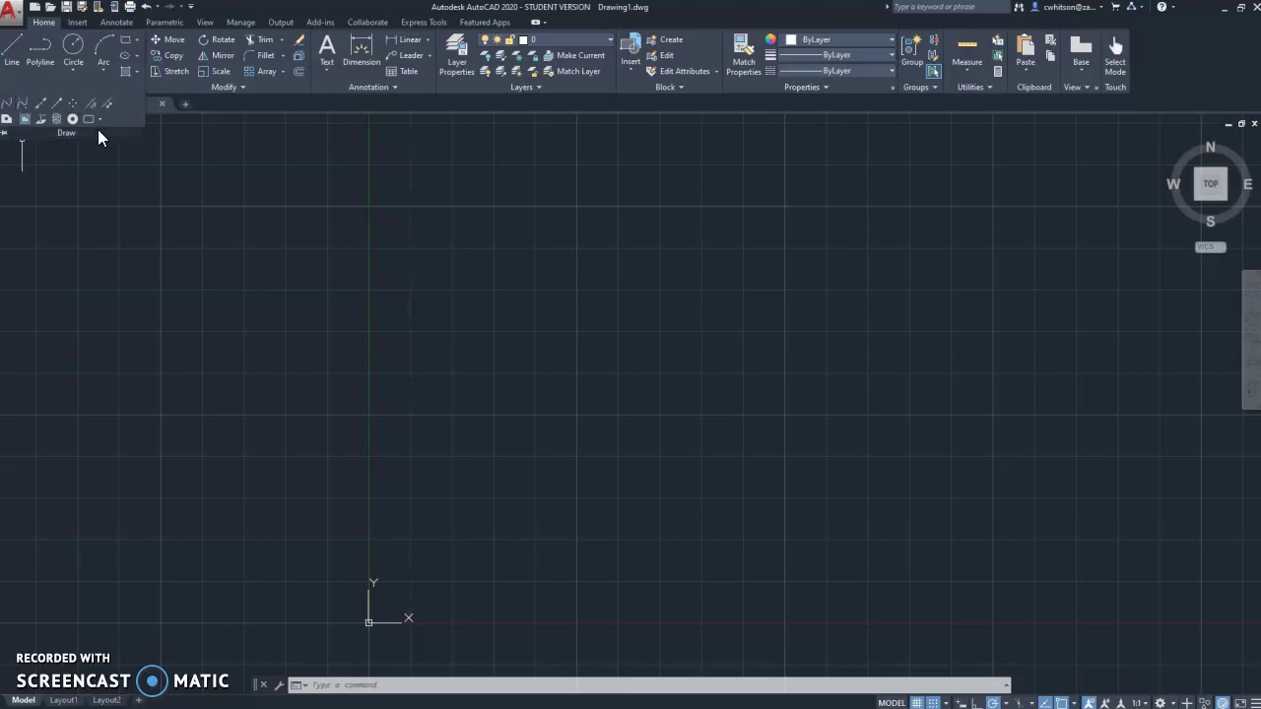
{"action": "left_click", "coordinate": [8, 106]}
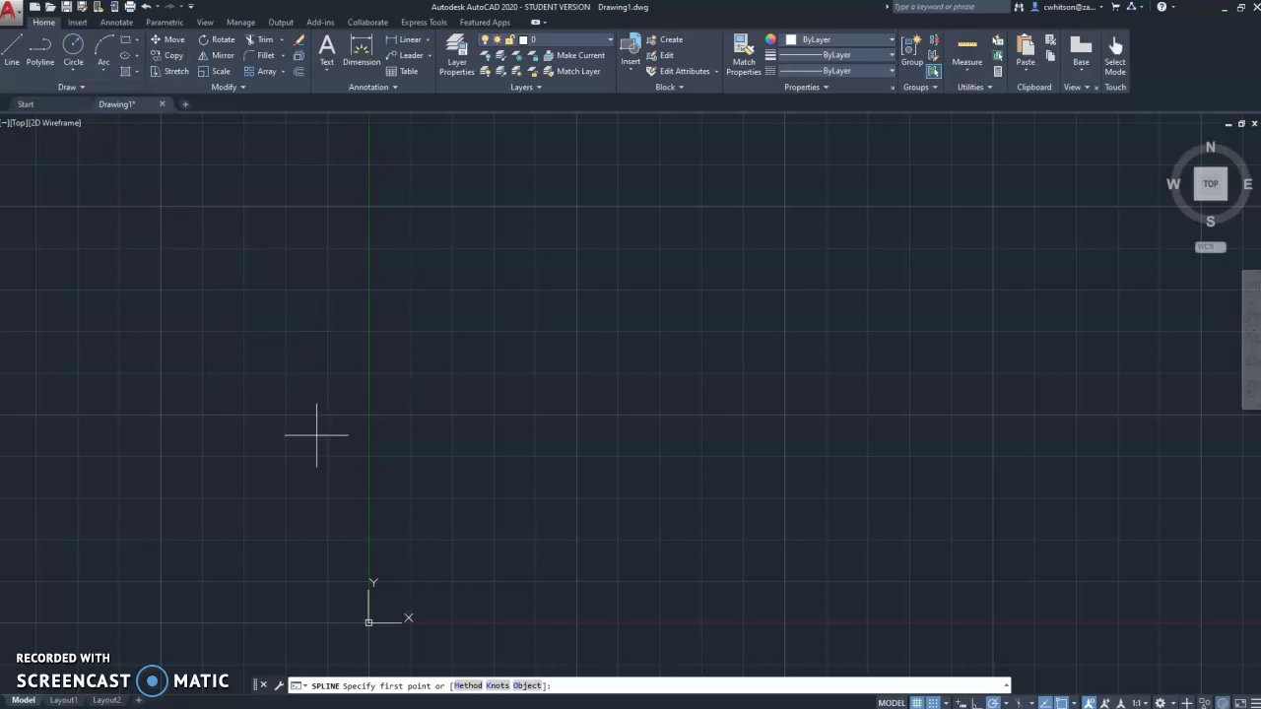
{"action": "left_click", "coordinate": [264, 466]}
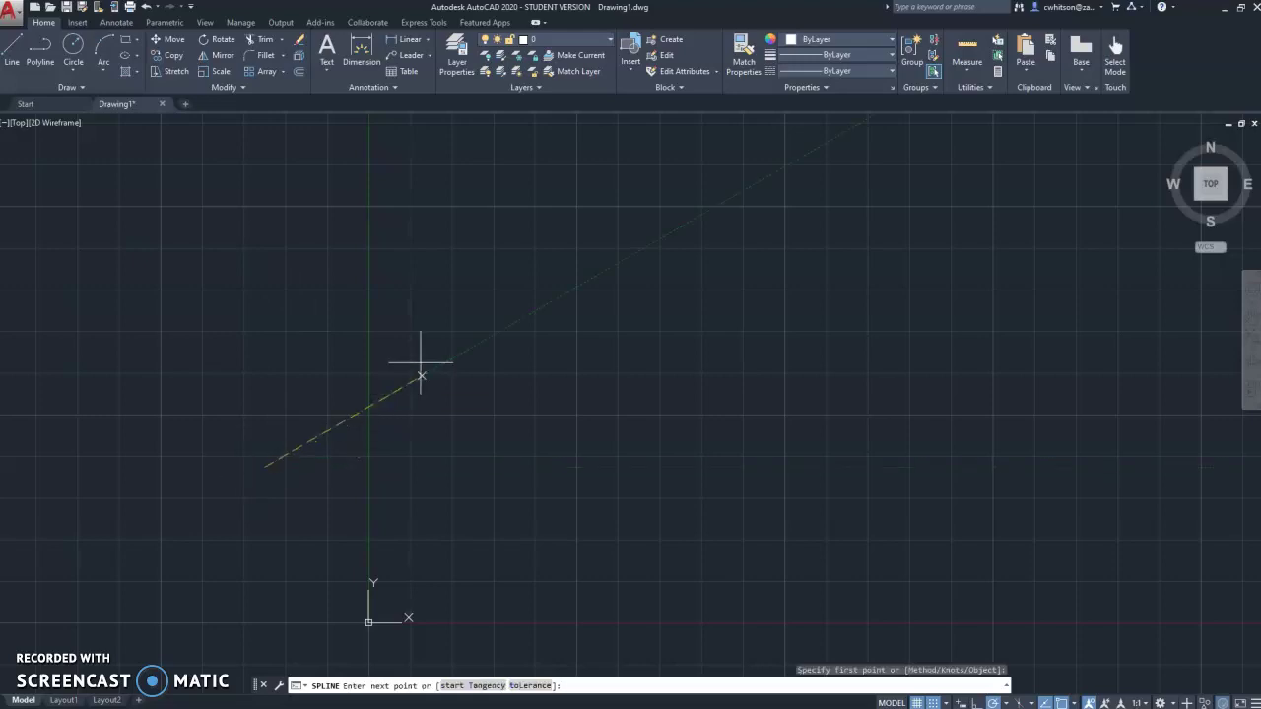
{"action": "left_click", "coordinate": [443, 321]}
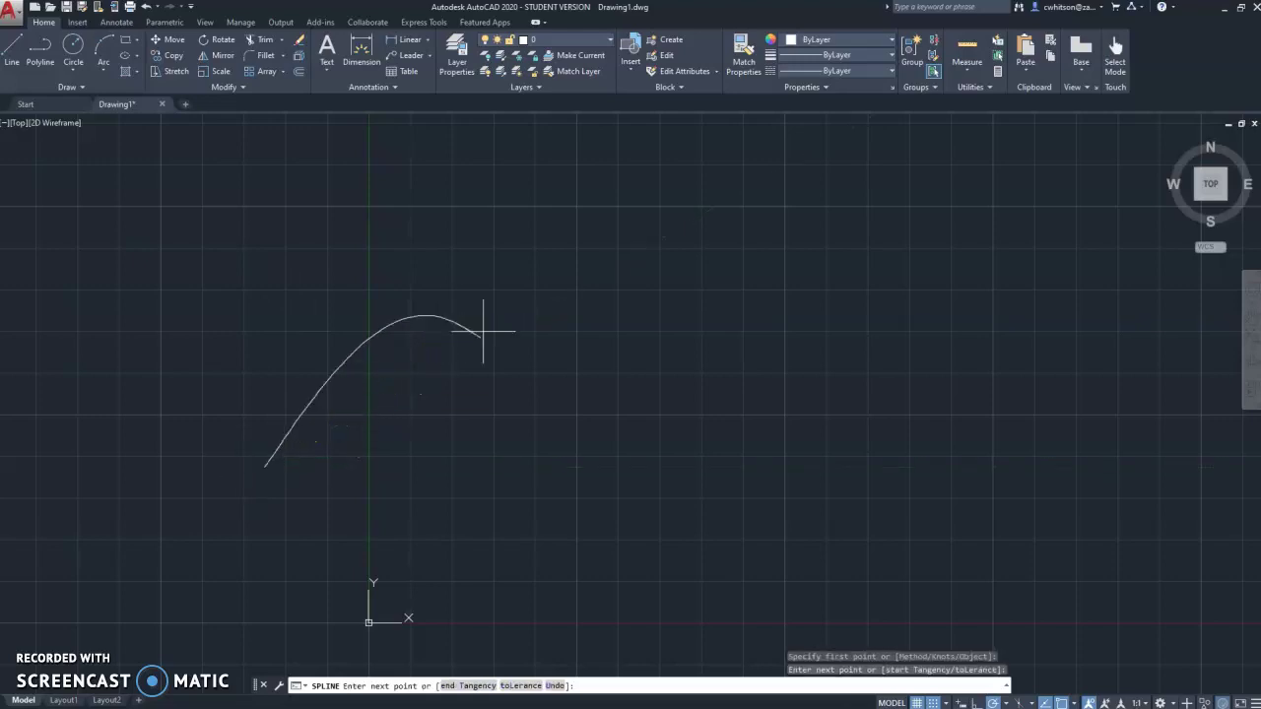
{"action": "left_click", "coordinate": [654, 456]}
{"action": "left_click", "coordinate": [1015, 372]}
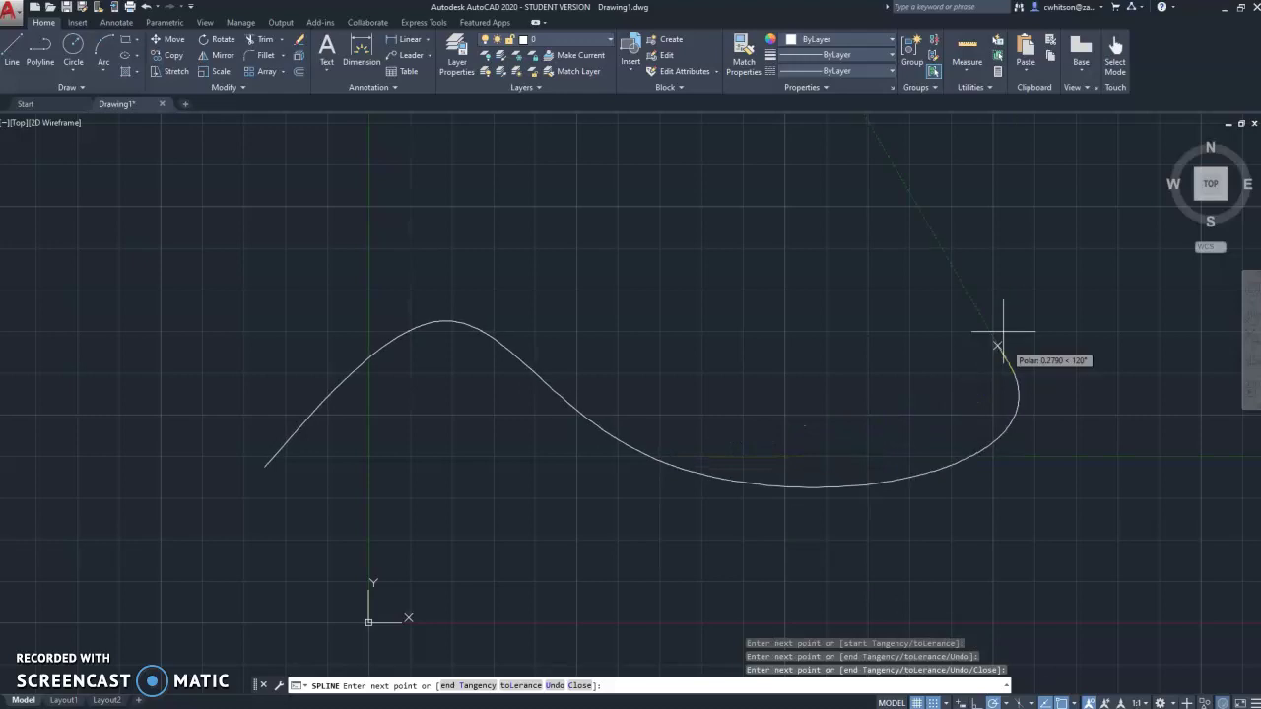
{"action": "middle_click_drag", "start_coordinate": [1018, 210], "coordinate": [897, 290]}
{"action": "left_click", "coordinate": [930, 254]}
{"action": "left_click", "coordinate": [719, 183]}
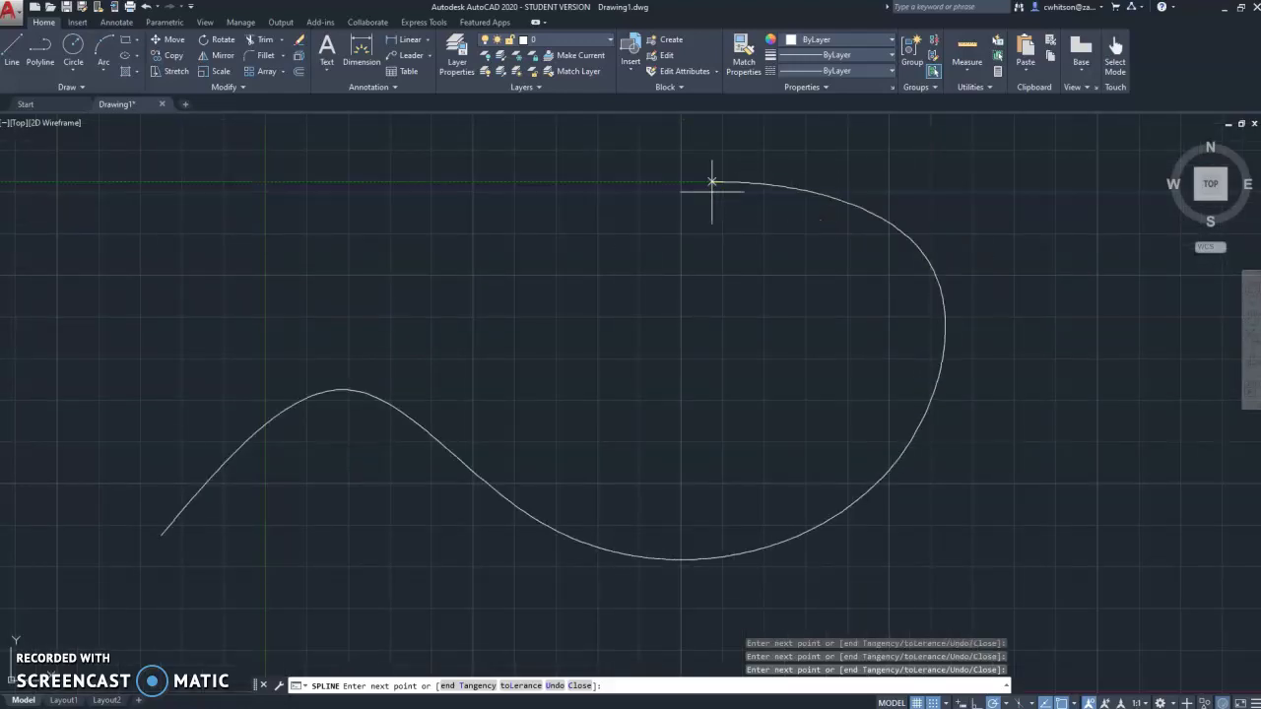
{"action": "left_click", "coordinate": [510, 301]}
{"action": "left_click", "coordinate": [338, 186]}
{"action": "mouse_move", "coordinate": [338, 186]}
{"action": "middle_mouse_down"}
{"action": "mouse_move", "coordinate": [604, 180]}
{"action": "mouse_move", "coordinate": [720, 318]}
{"action": "middle_mouse_up"}
{"action": "scroll", "coordinate": [690, 220], "scroll_direction": "down", "scroll_amount": 2}
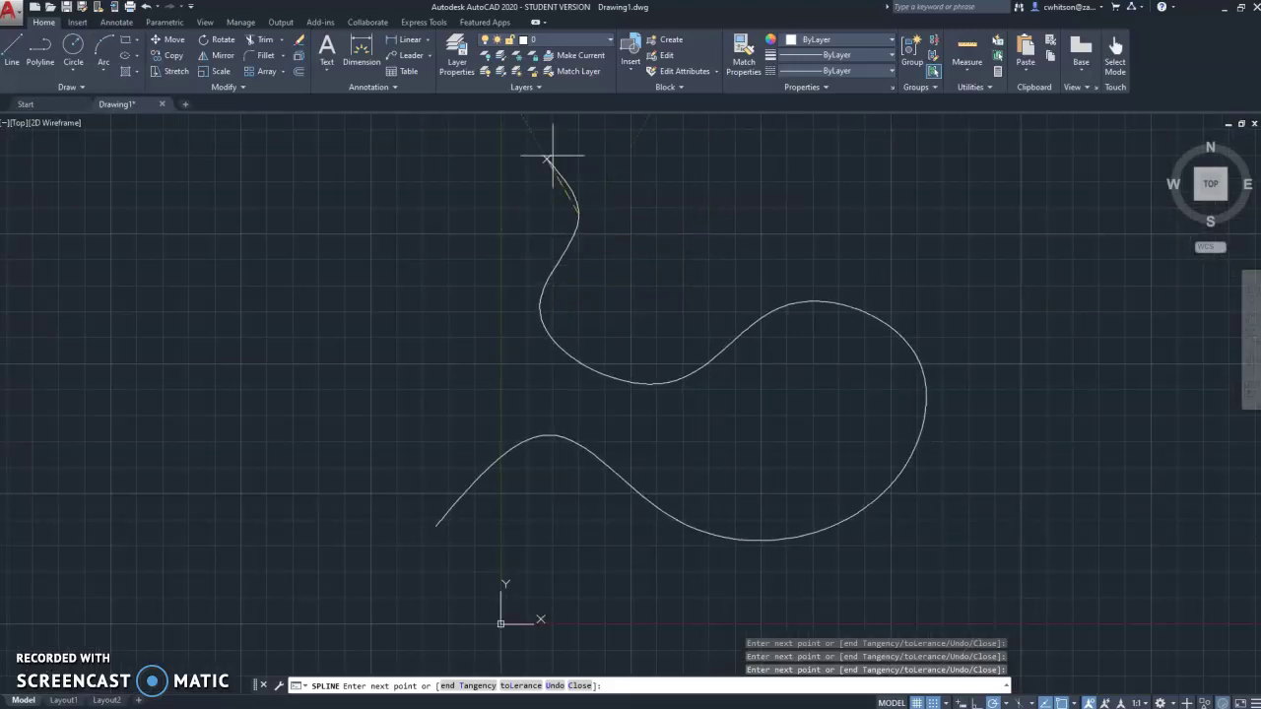
{"action": "left_click", "coordinate": [540, 154]}
{"action": "left_click", "coordinate": [327, 250]}
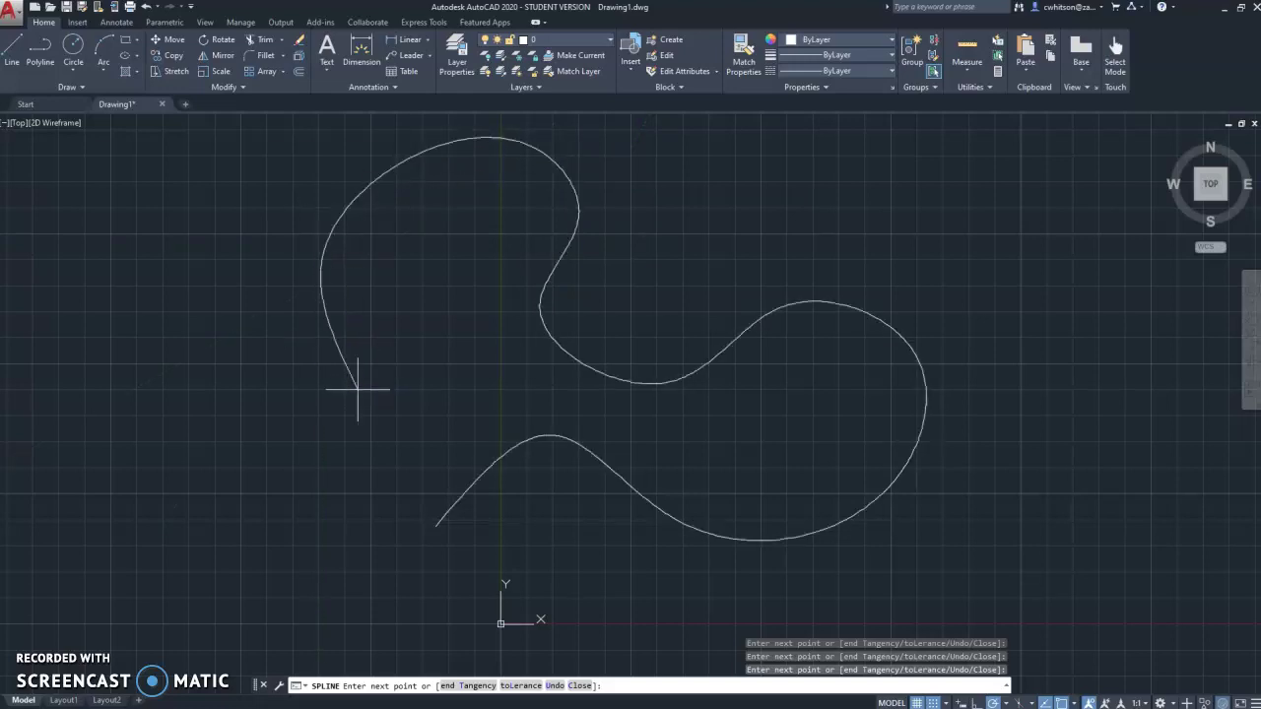
{"action": "left_click", "coordinate": [479, 386]}
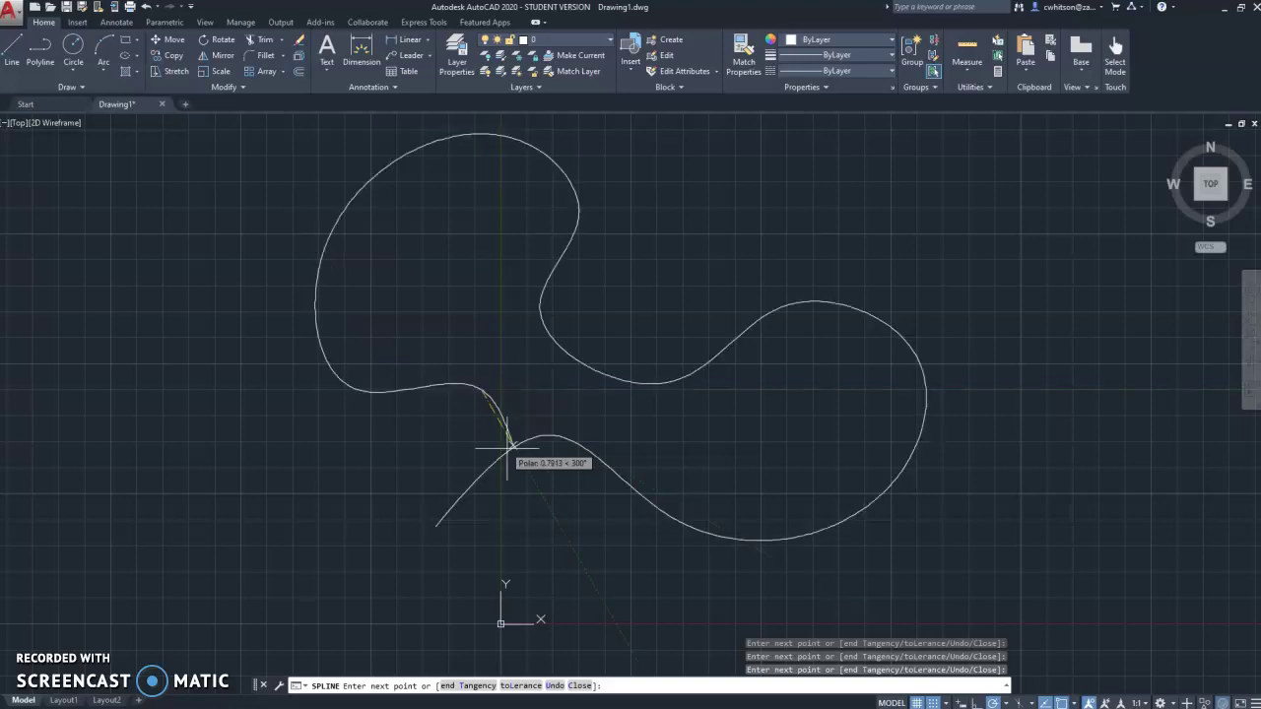
{"action": "left_click", "coordinate": [374, 467]}
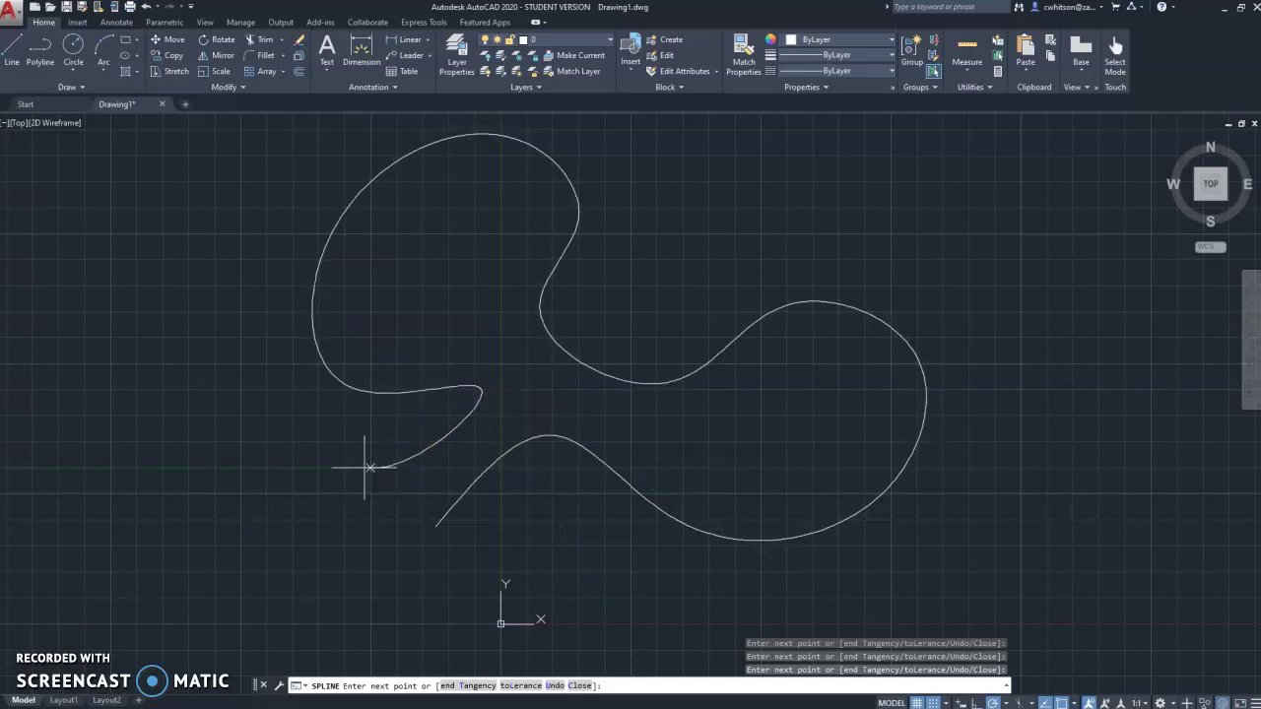
{"action": "left_click", "coordinate": [157, 339]}
{"action": "left_click", "coordinate": [45, 521]}
{"action": "left_click", "coordinate": [246, 524]}
{"action": "left_click", "coordinate": [352, 650]}
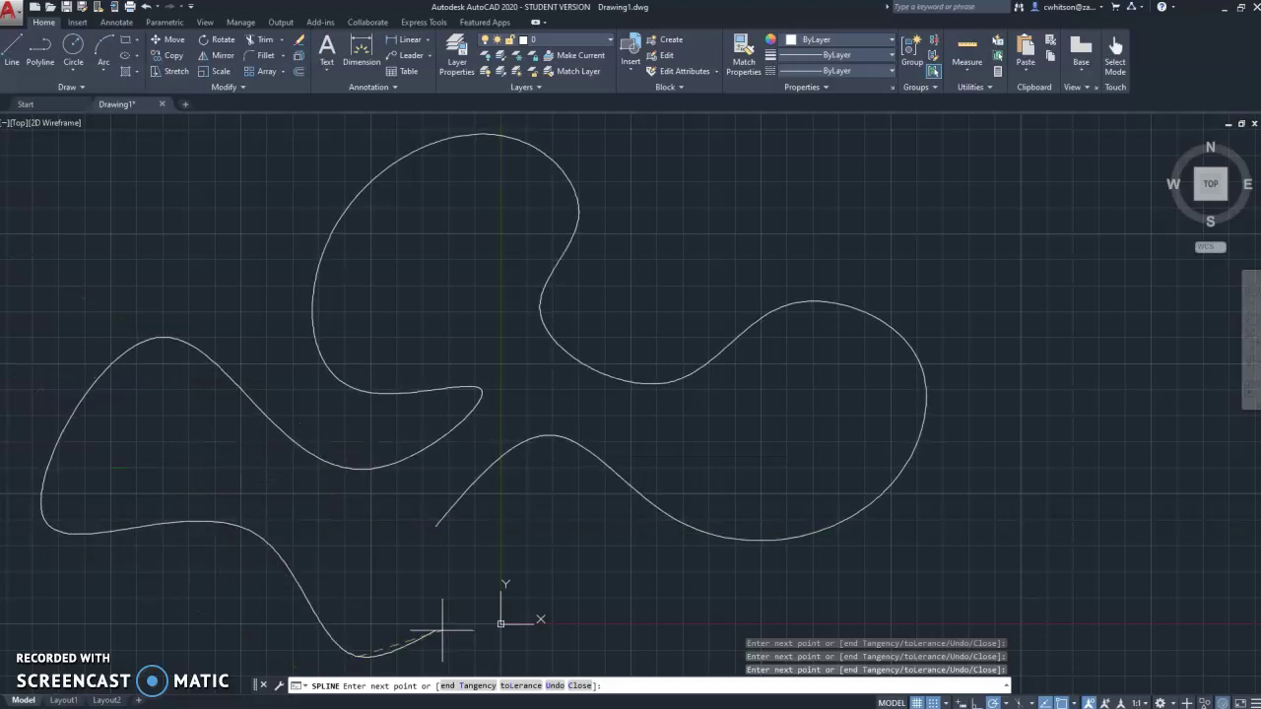
{"action": "left_click", "coordinate": [432, 527]}
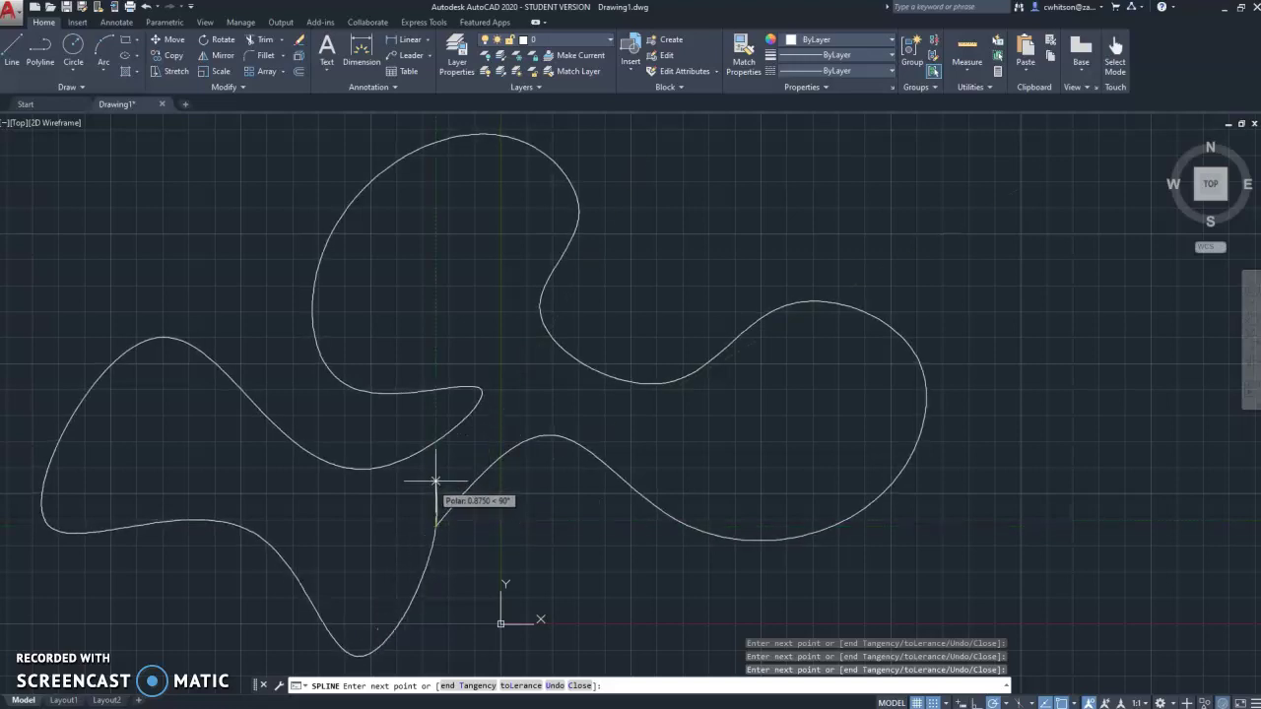
{"action": "key", "text": "Return"}
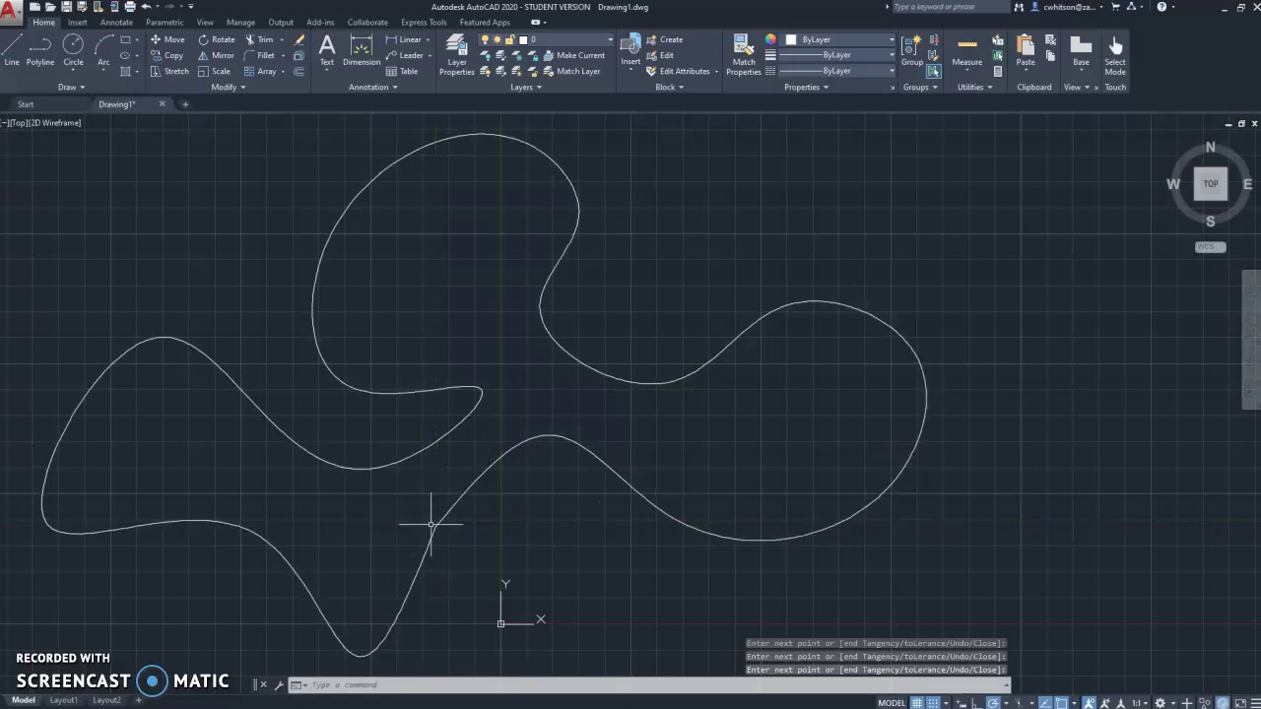
Stretch the coincident start and end point of the closed spline outward so the kink at the joint is smoothed.
{"action": "scroll", "coordinate": [431, 525], "scroll_direction": "up", "scroll_amount": 2}
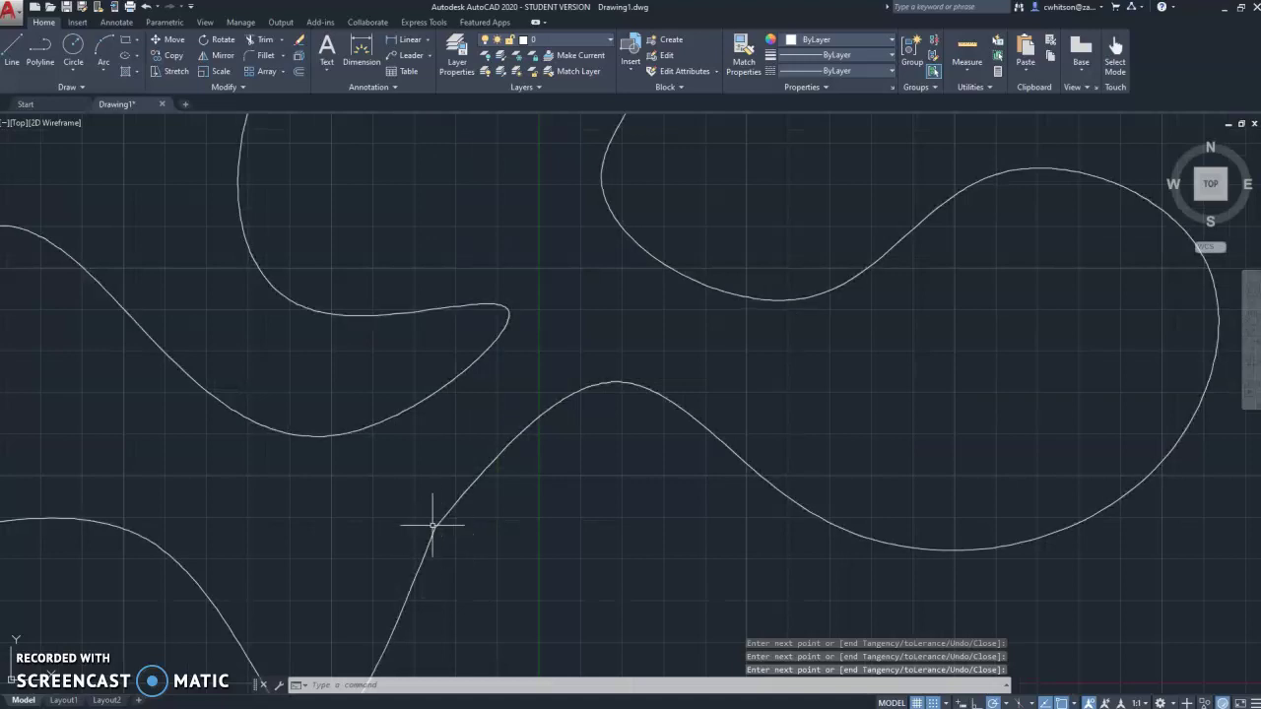
{"action": "scroll", "coordinate": [438, 519], "scroll_direction": "down", "scroll_amount": 2}
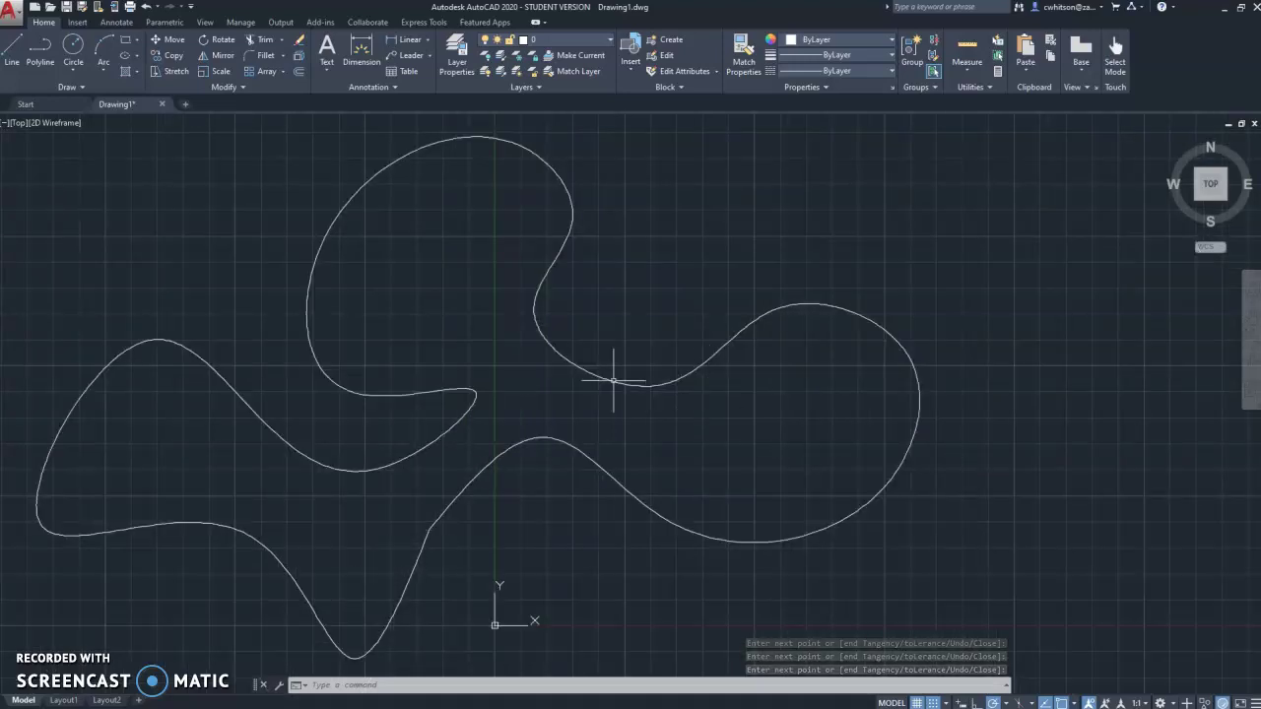
{"action": "middle_click_drag", "start_coordinate": [447, 465], "coordinate": [571, 451]}
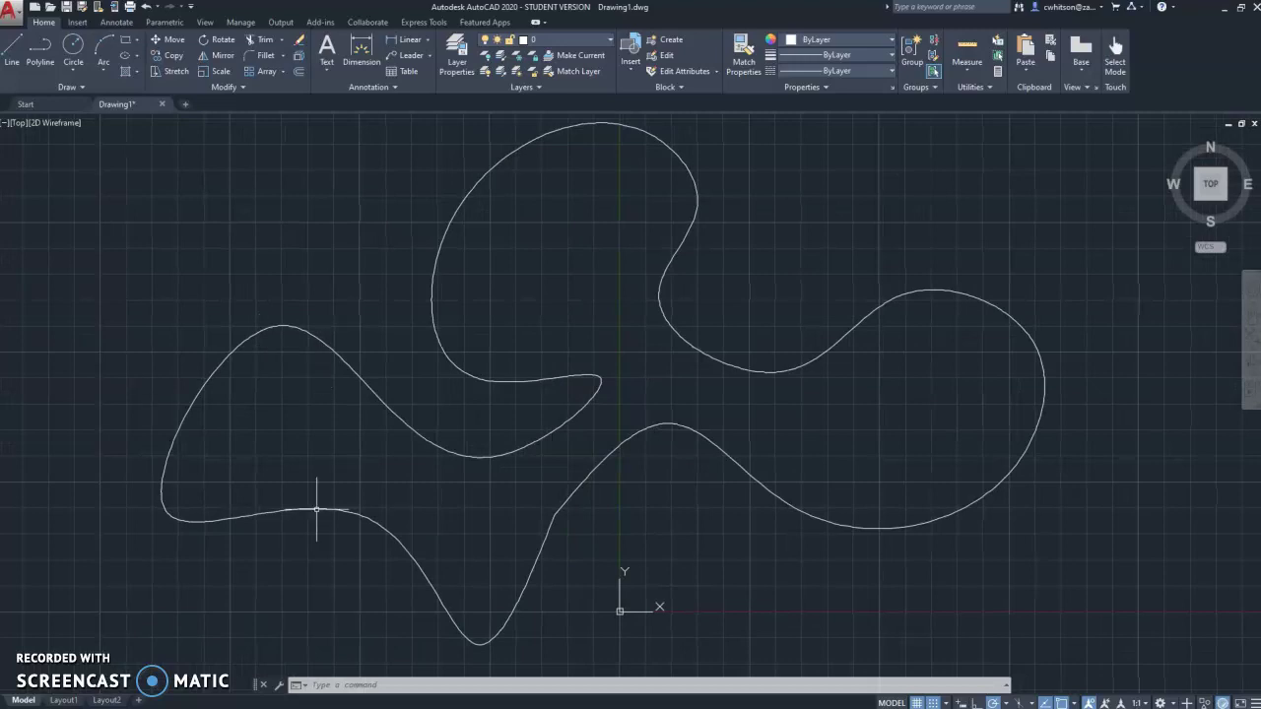
{"action": "left_click", "coordinate": [671, 255]}
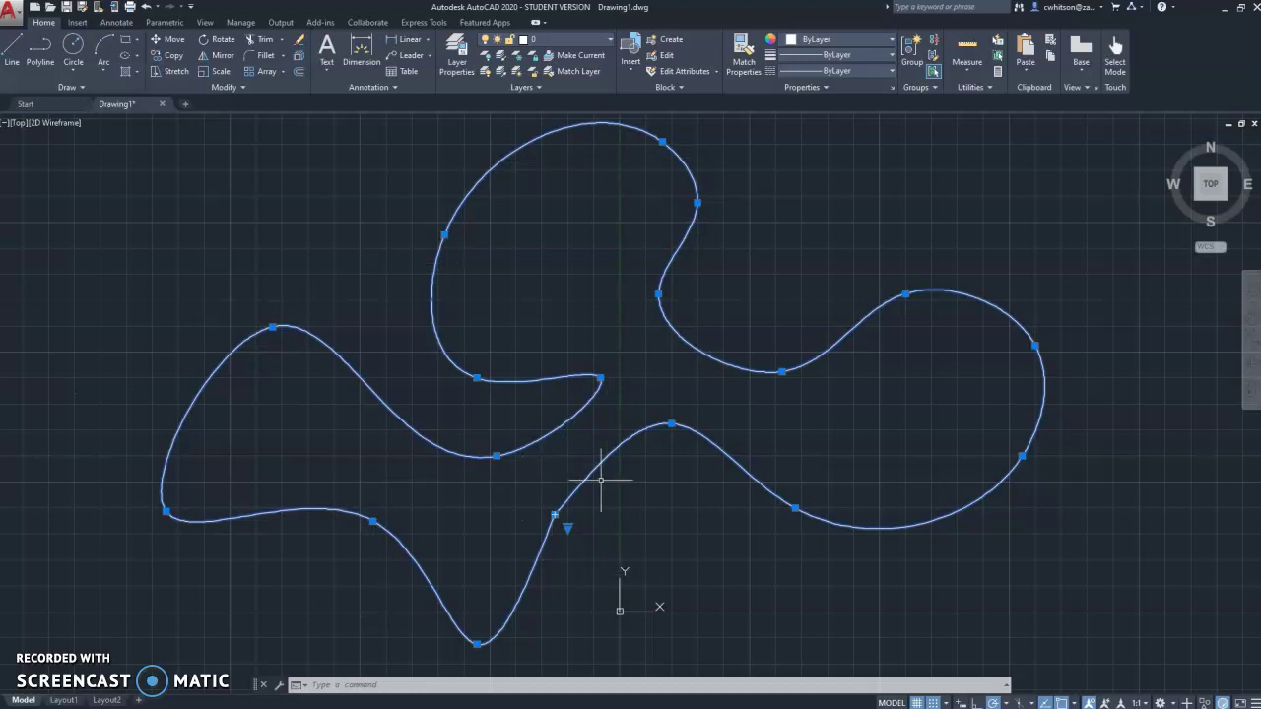
{"action": "scroll", "coordinate": [548, 549], "scroll_direction": "up", "scroll_amount": 5}
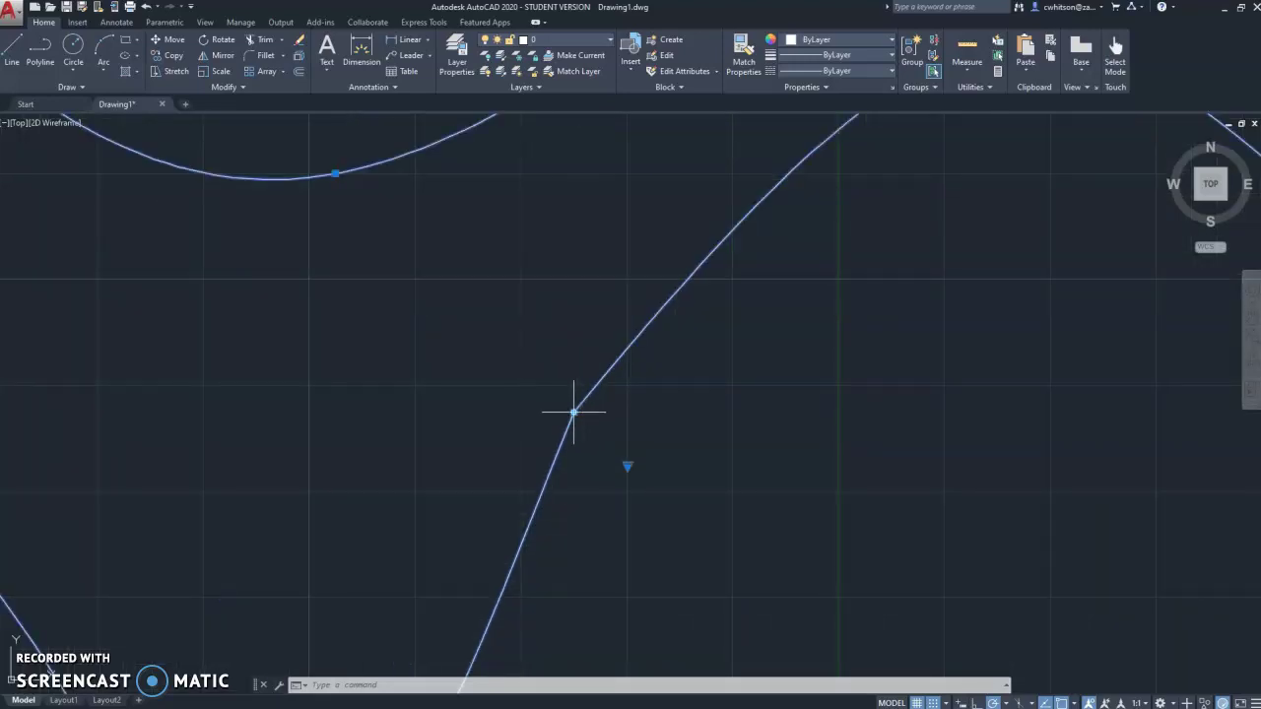
{"action": "left_click", "coordinate": [574, 412]}
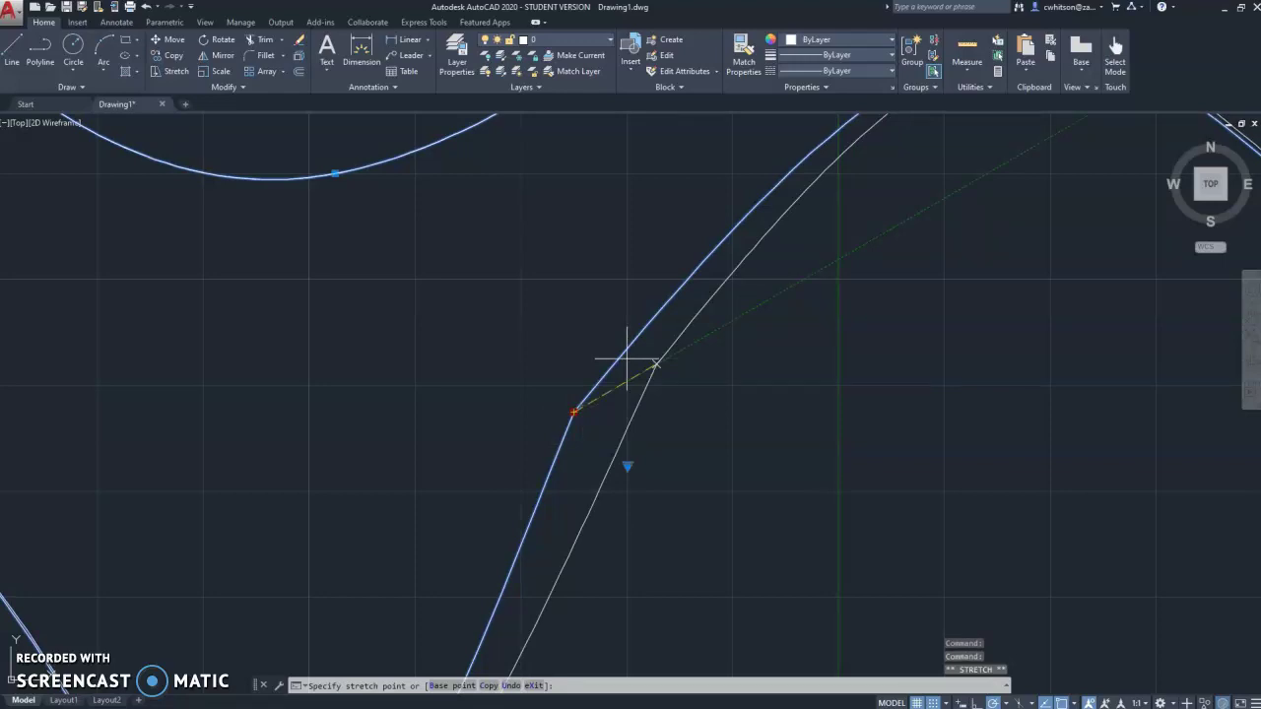
{"action": "scroll", "coordinate": [559, 407], "scroll_direction": "down", "scroll_amount": 2}
{"action": "left_click", "coordinate": [734, 460]}
{"action": "left_click", "coordinate": [734, 460]}
{"action": "left_click", "coordinate": [670, 416]}
{"action": "scroll", "coordinate": [754, 450], "scroll_direction": "down", "scroll_amount": 4}
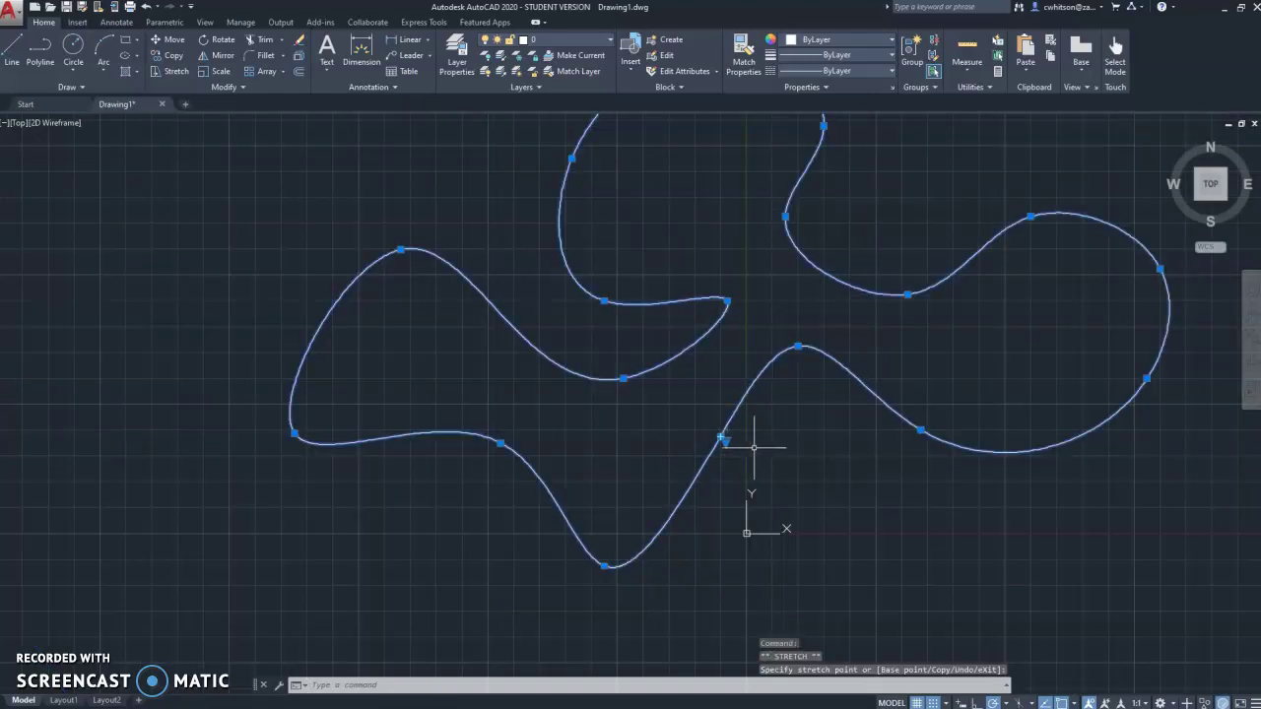
{"action": "key", "text": "Escape"}
{"action": "key", "text": "Escape"}
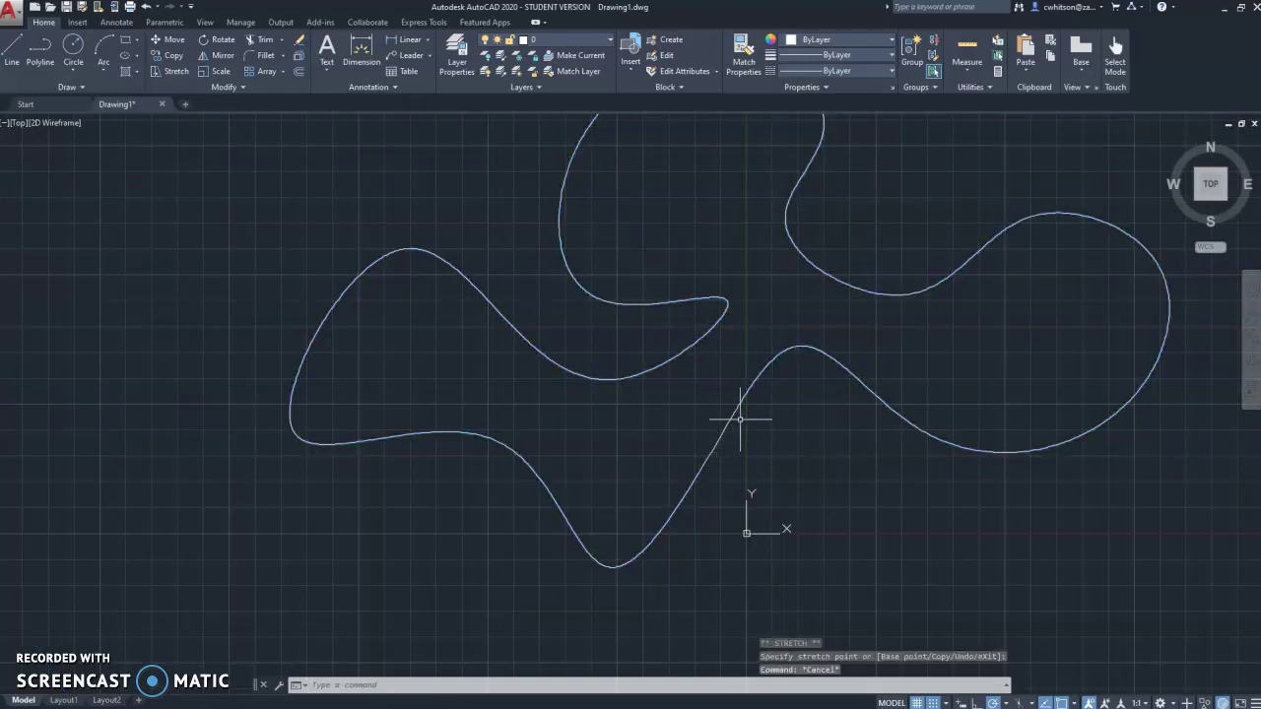
Examine the reshaped joint where the two ends of the closed spline meet.
{"action": "scroll", "coordinate": [734, 418], "scroll_direction": "up", "scroll_amount": 5}
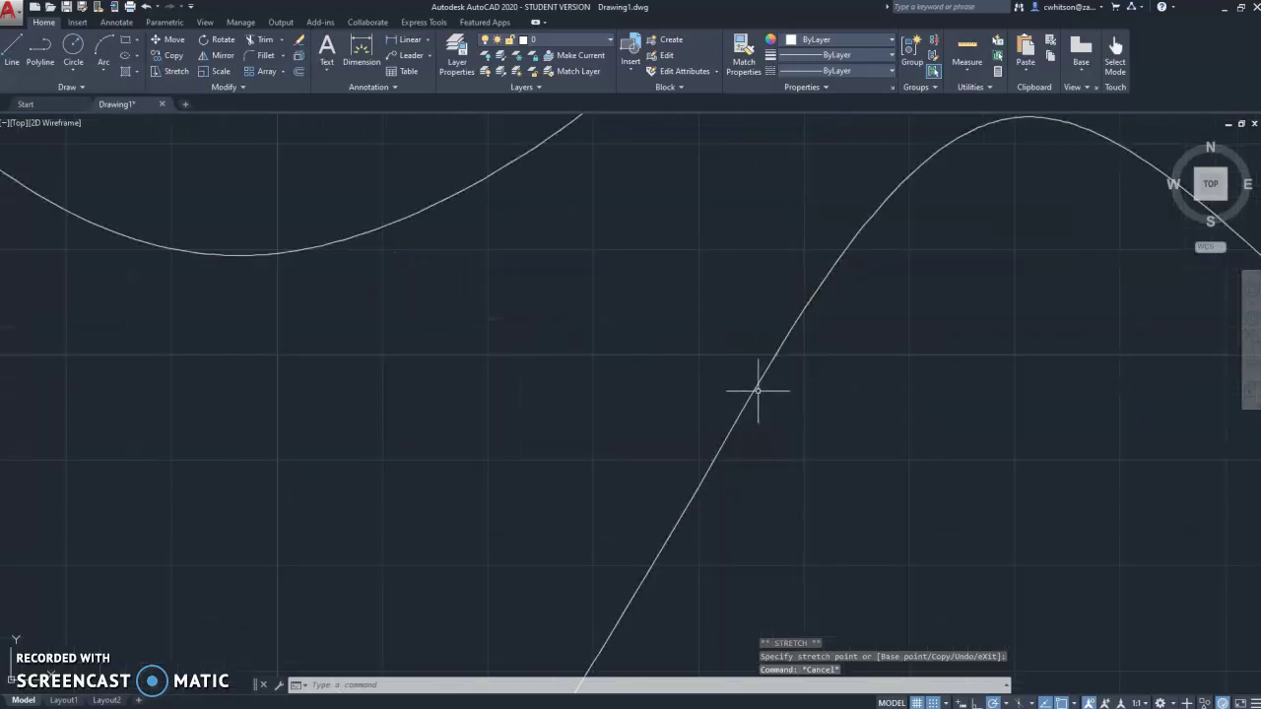
{"action": "scroll", "coordinate": [745, 415], "scroll_direction": "up", "scroll_amount": 4}
{"action": "scroll", "coordinate": [759, 414], "scroll_direction": "down", "scroll_amount": 8}
{"action": "scroll", "coordinate": [797, 459], "scroll_direction": "up", "scroll_amount": 2}
{"action": "middle_click_drag", "start_coordinate": [736, 401], "coordinate": [644, 424]}
{"action": "scroll", "coordinate": [644, 423], "scroll_direction": "up", "scroll_amount": 2}
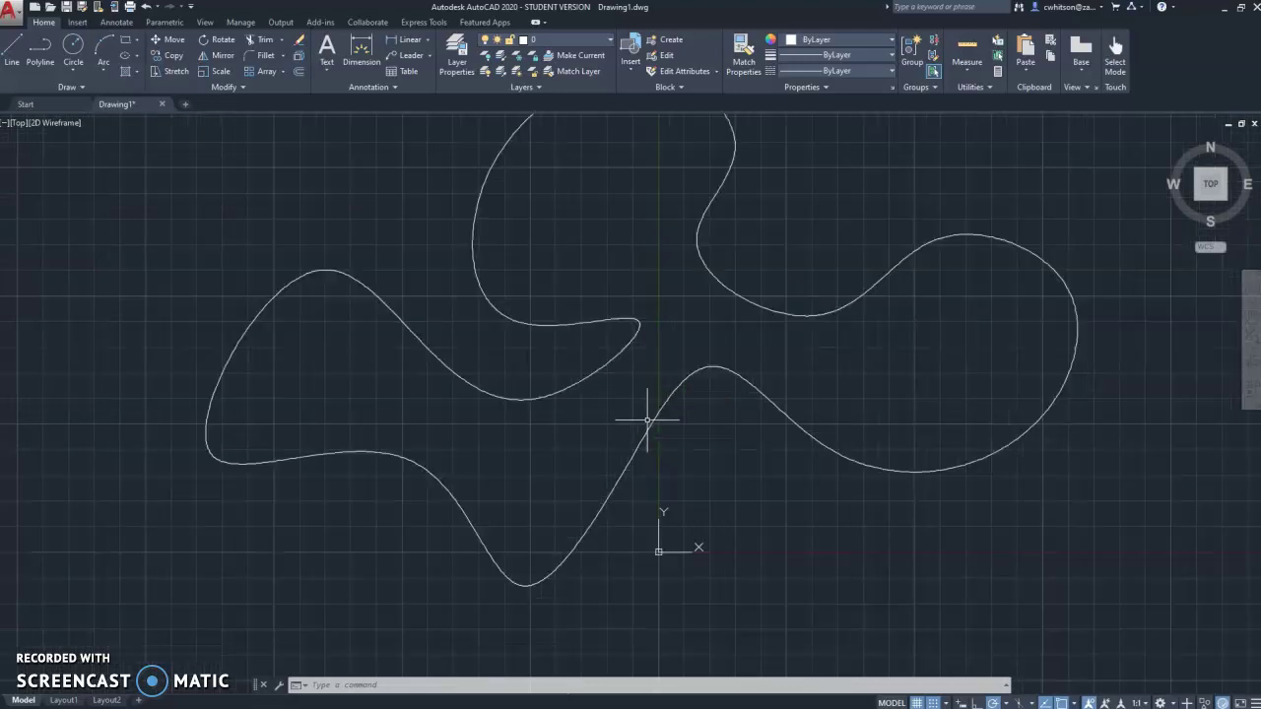
{"action": "middle_click_drag", "start_coordinate": [722, 439], "coordinate": [716, 485]}
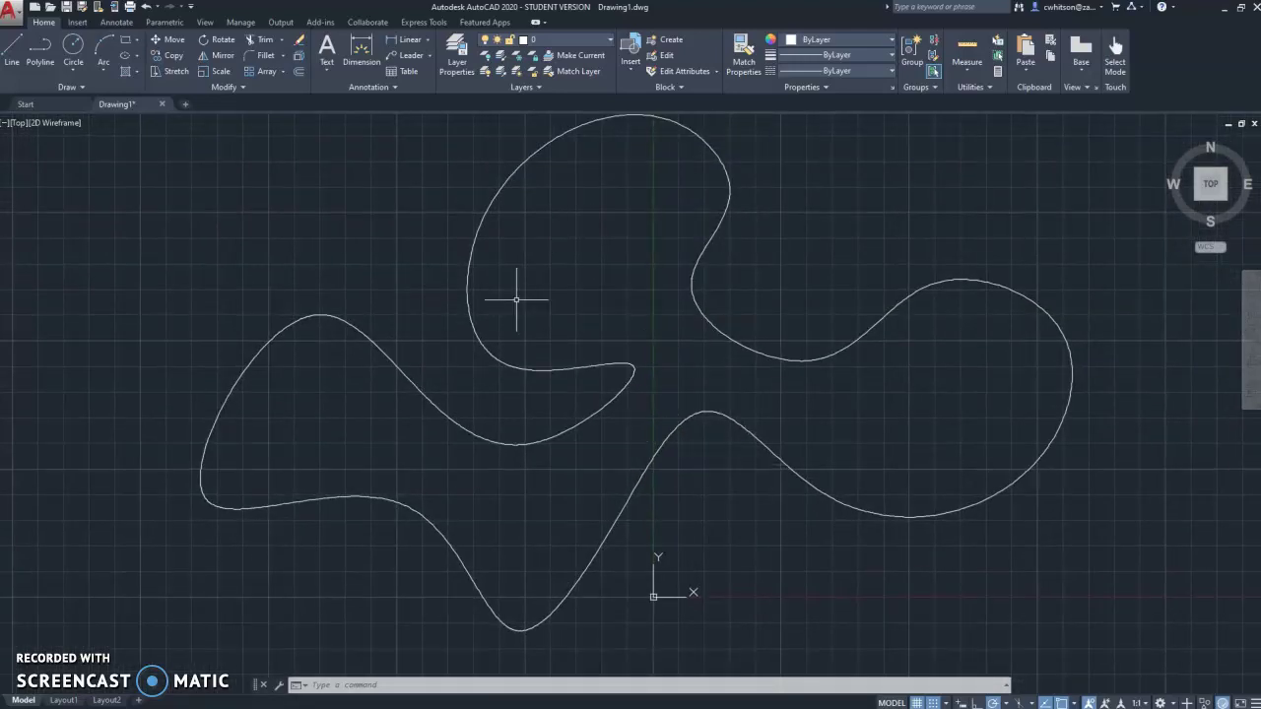
Draw an open, wavy spline with the Spline CV tool, using seven control vertices to the right of the closed outline.
{"action": "left_click", "coordinate": [73, 88]}
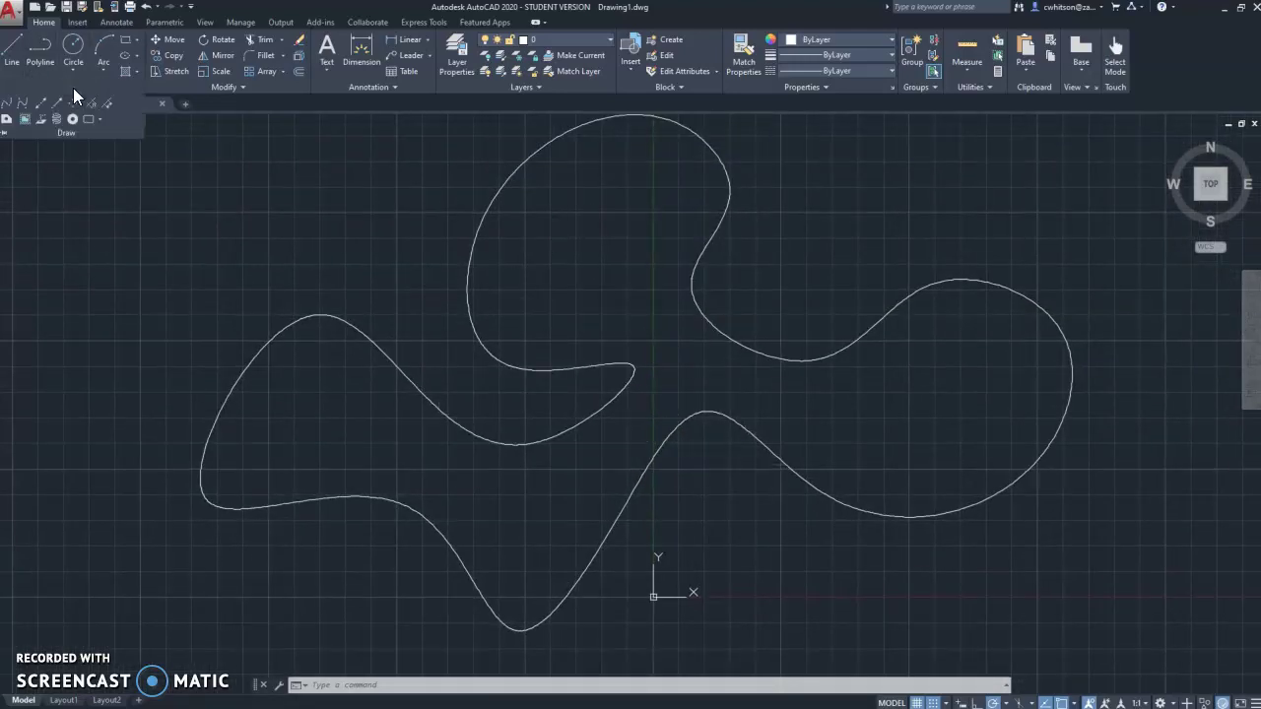
{"action": "left_click", "coordinate": [24, 106]}
{"action": "scroll", "coordinate": [794, 373], "scroll_direction": "down", "scroll_amount": 2}
{"action": "middle_click_drag", "start_coordinate": [695, 377], "coordinate": [283, 383]}
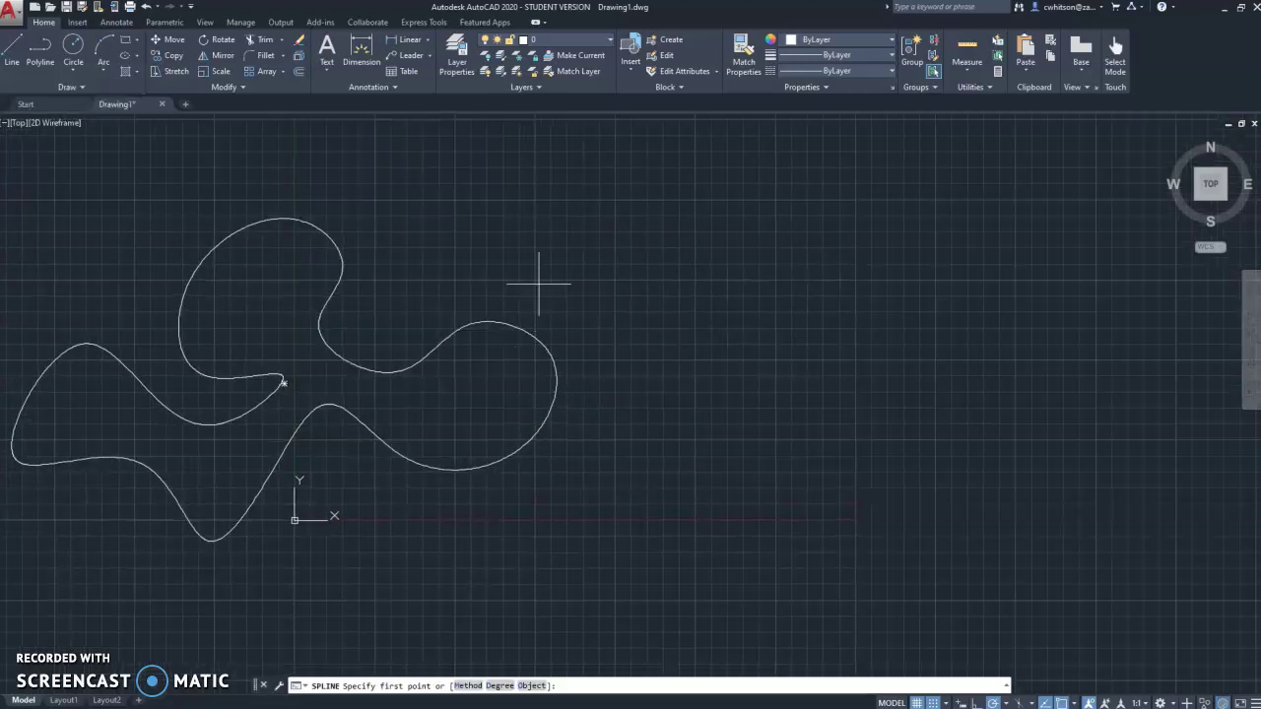
{"action": "left_click", "coordinate": [624, 279]}
{"action": "left_click", "coordinate": [796, 377]}
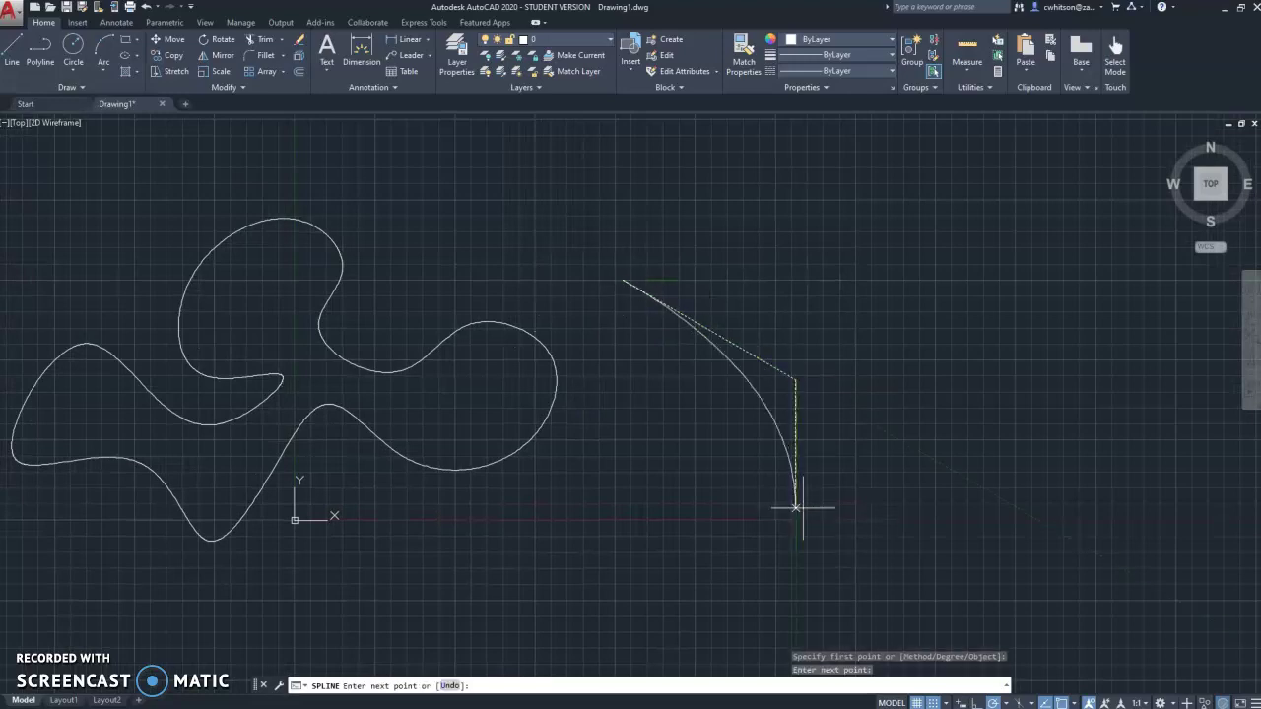
{"action": "left_click", "coordinate": [777, 534]}
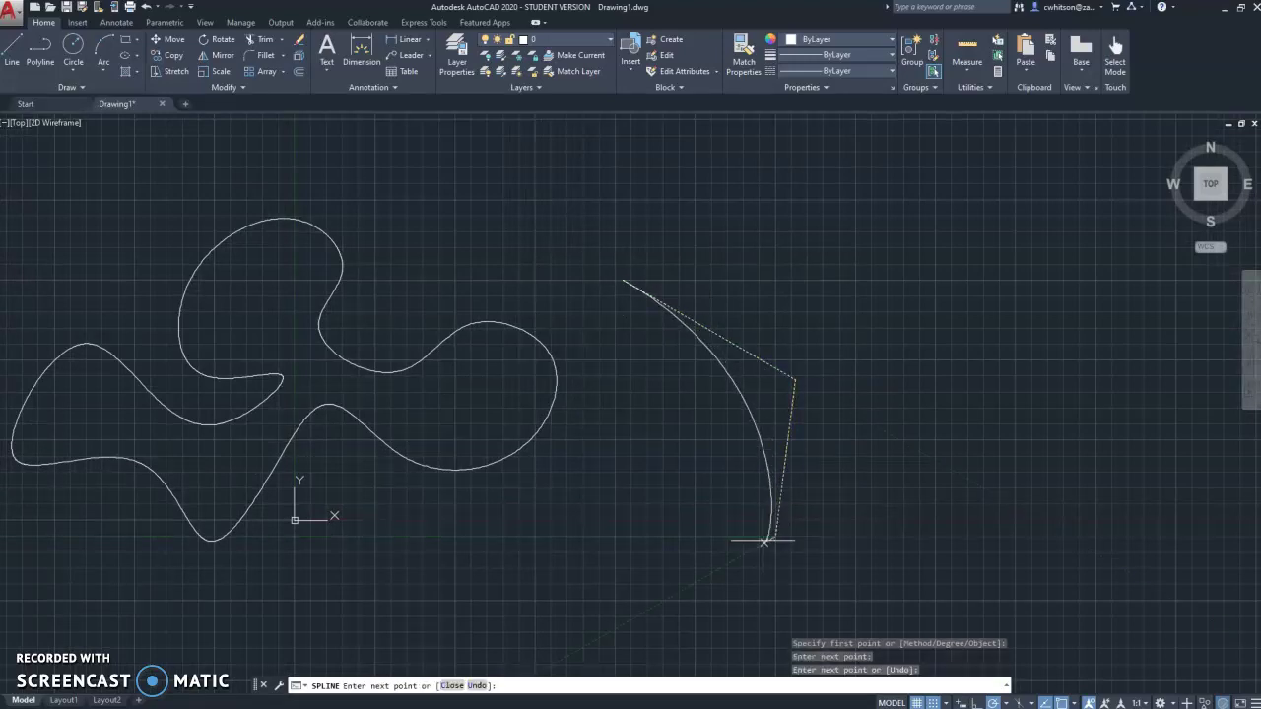
{"action": "left_click", "coordinate": [1035, 492]}
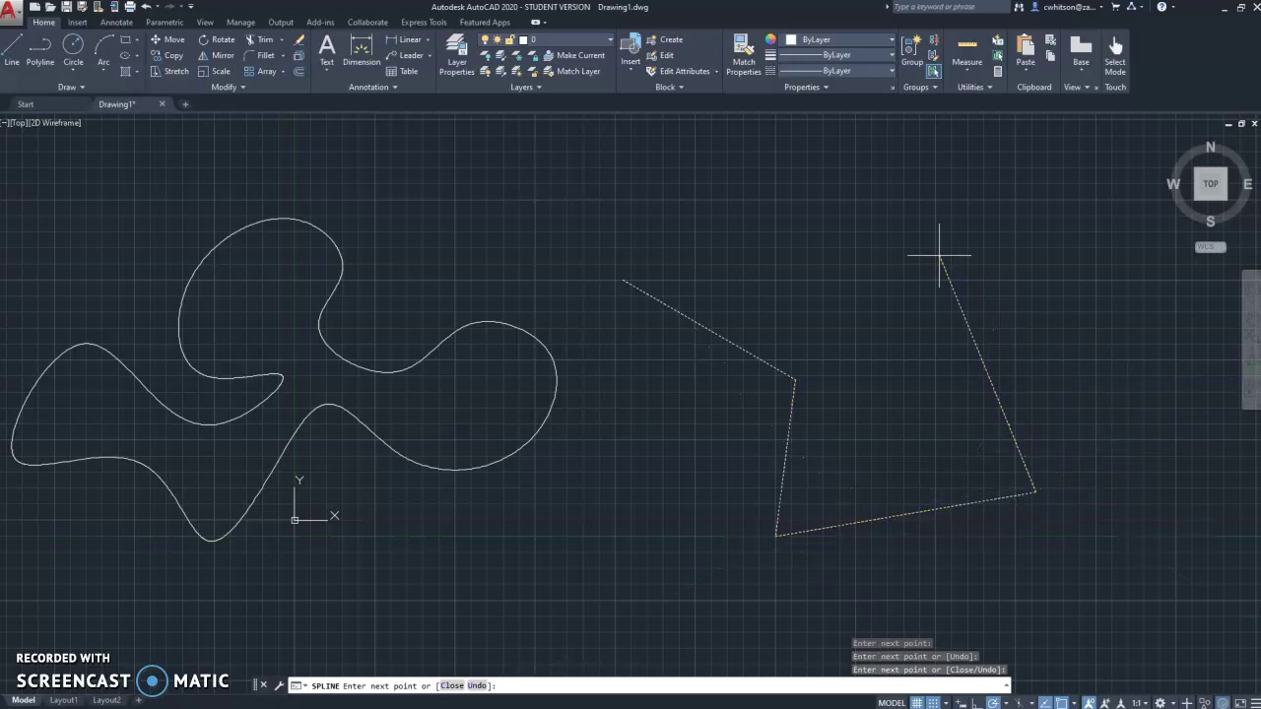
{"action": "left_click", "coordinate": [940, 256]}
{"action": "left_click", "coordinate": [1143, 283]}
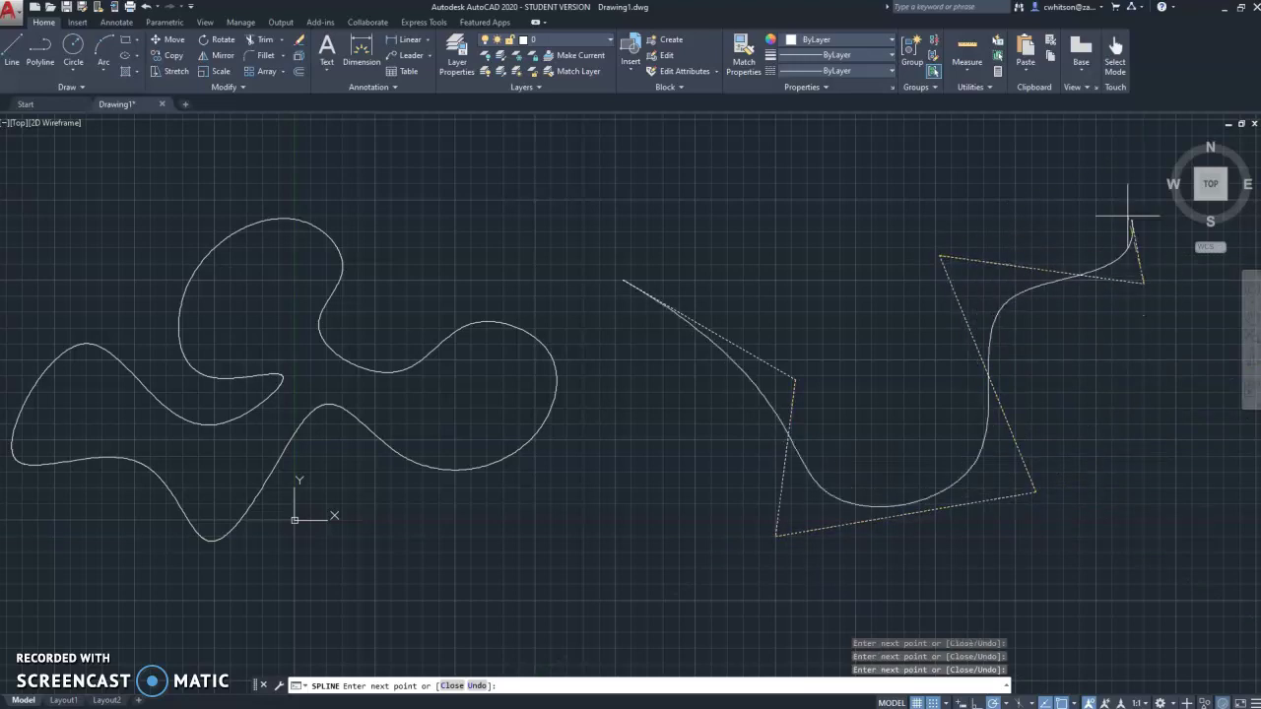
{"action": "left_click", "coordinate": [1096, 154]}
{"action": "key", "text": "Return"}
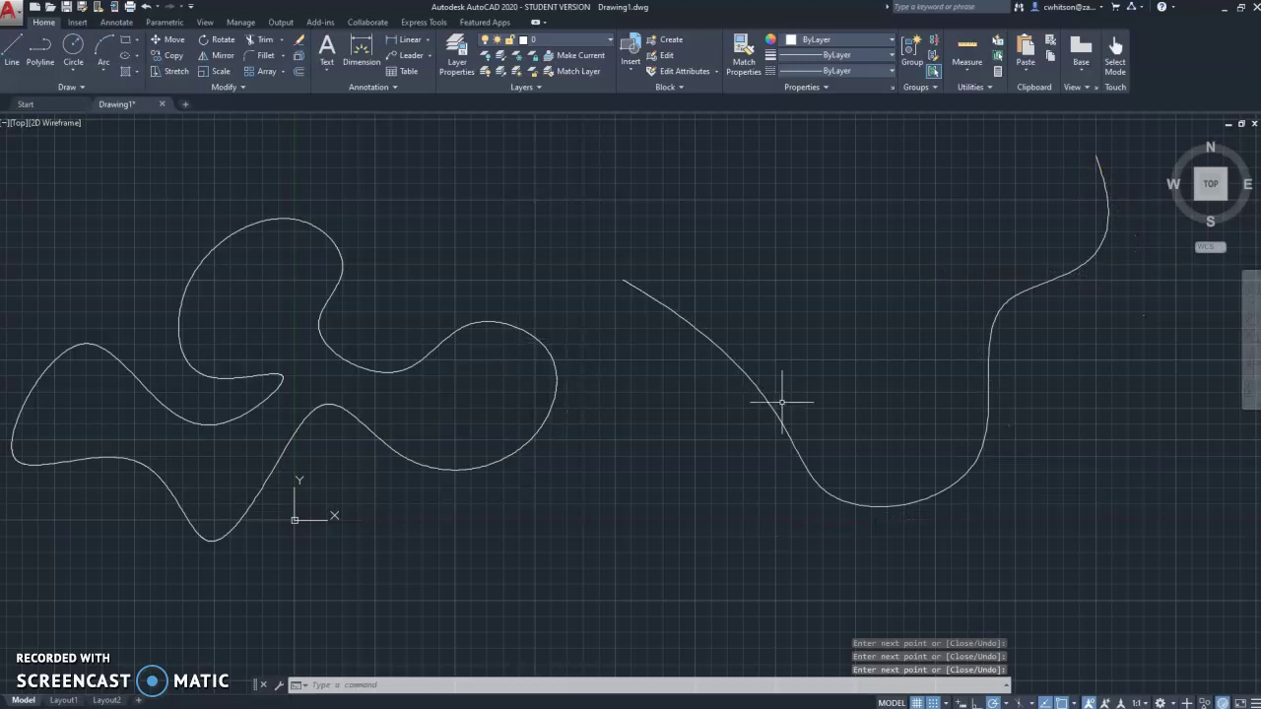
Reshape the open spline by moving its second control vertex up and to the right.
{"action": "left_click", "coordinate": [754, 386]}
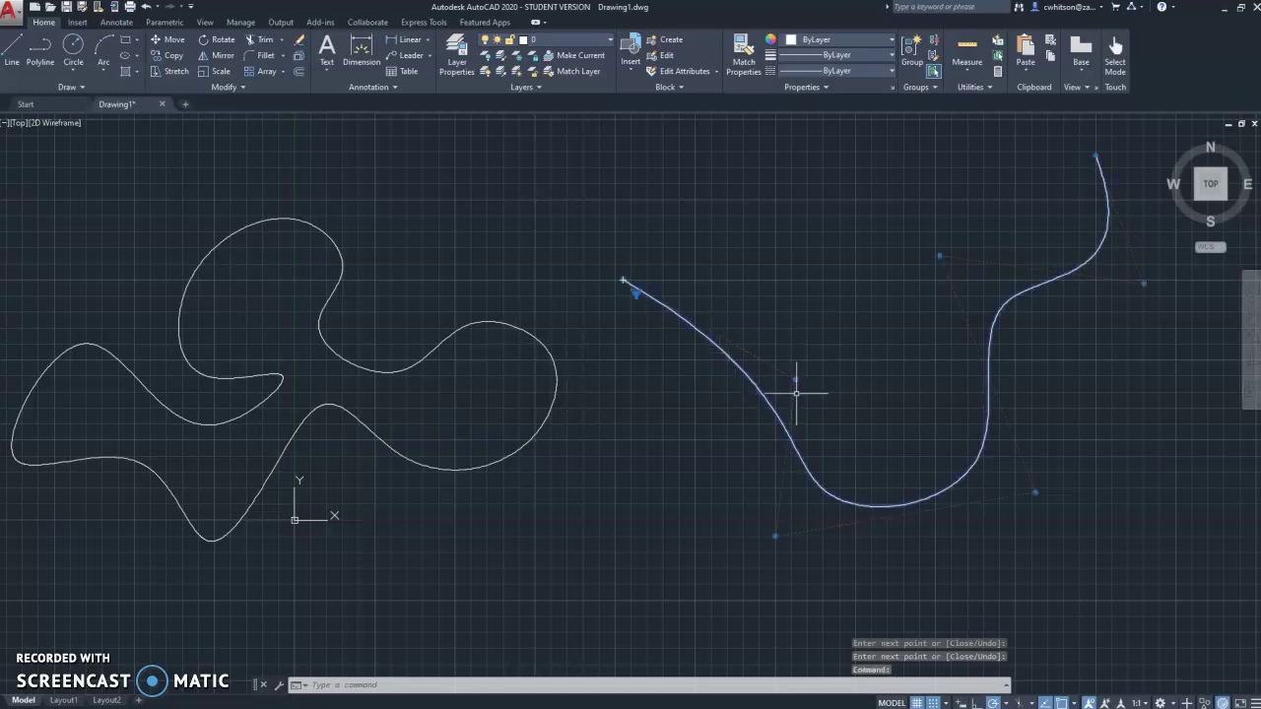
{"action": "scroll", "coordinate": [798, 395], "scroll_direction": "up", "scroll_amount": 2}
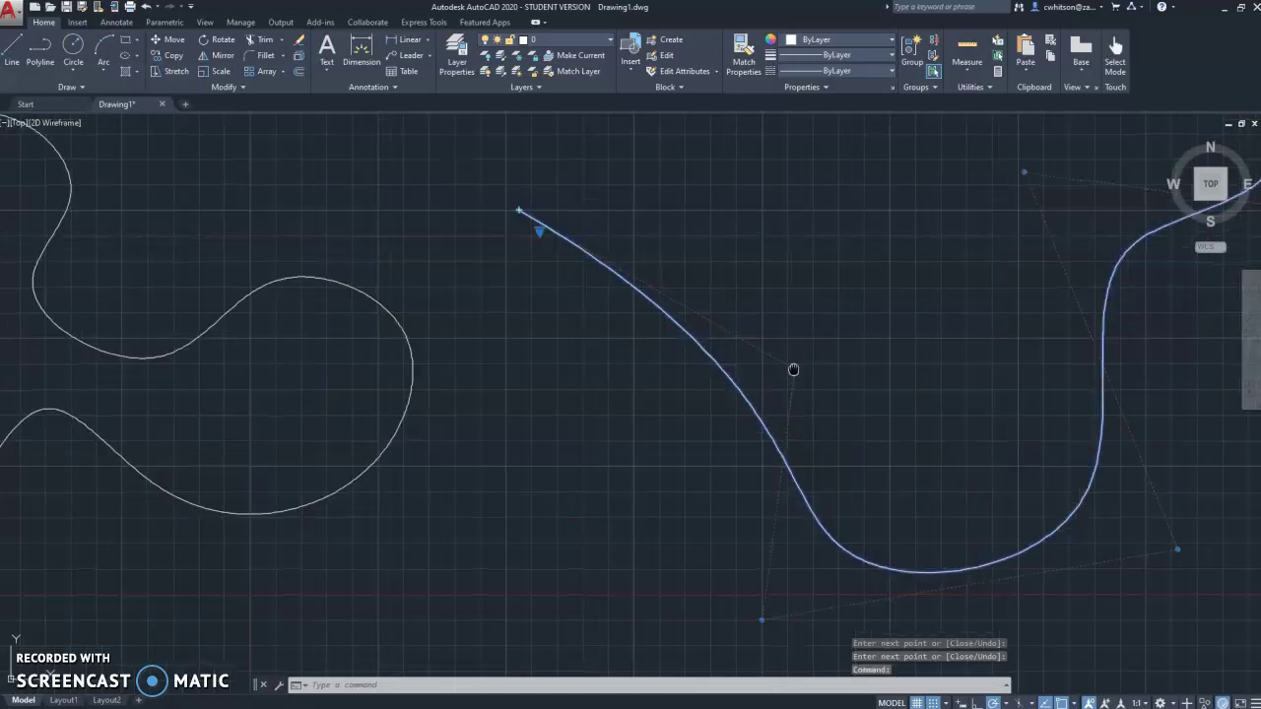
{"action": "middle_click_drag", "start_coordinate": [793, 370], "coordinate": [740, 302]}
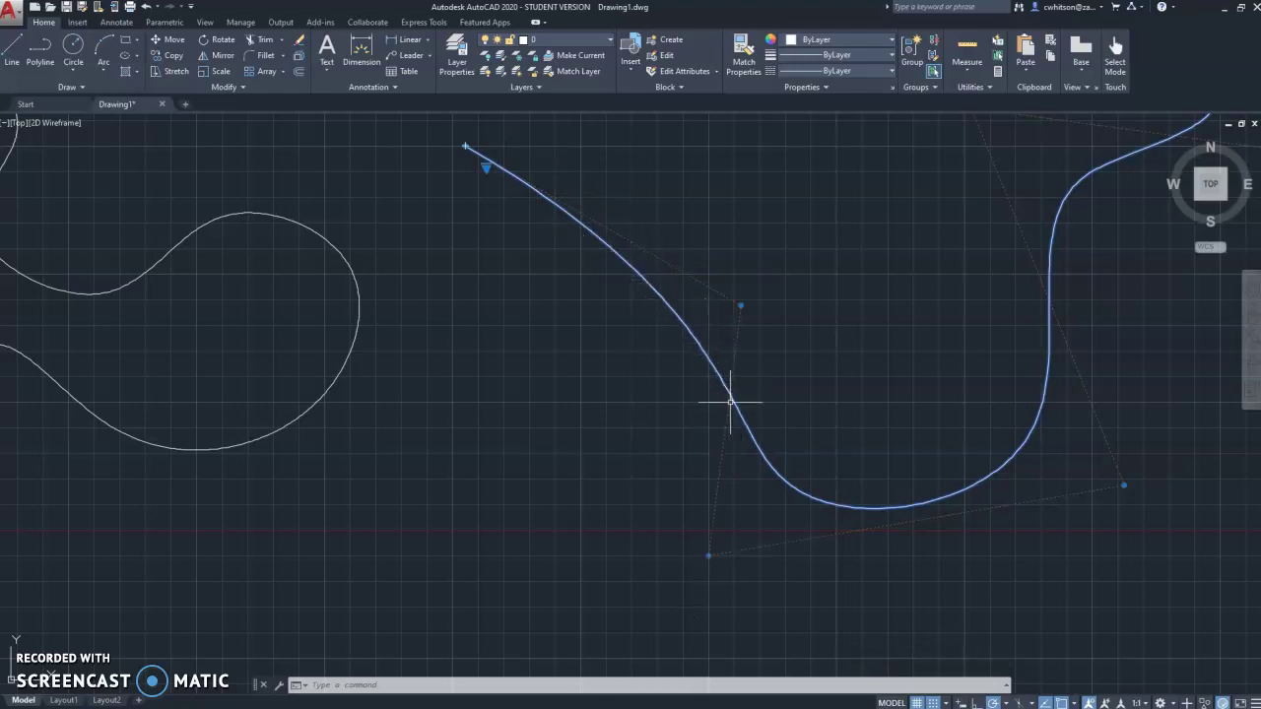
{"action": "left_click", "coordinate": [741, 306]}
{"action": "left_click", "coordinate": [830, 203]}
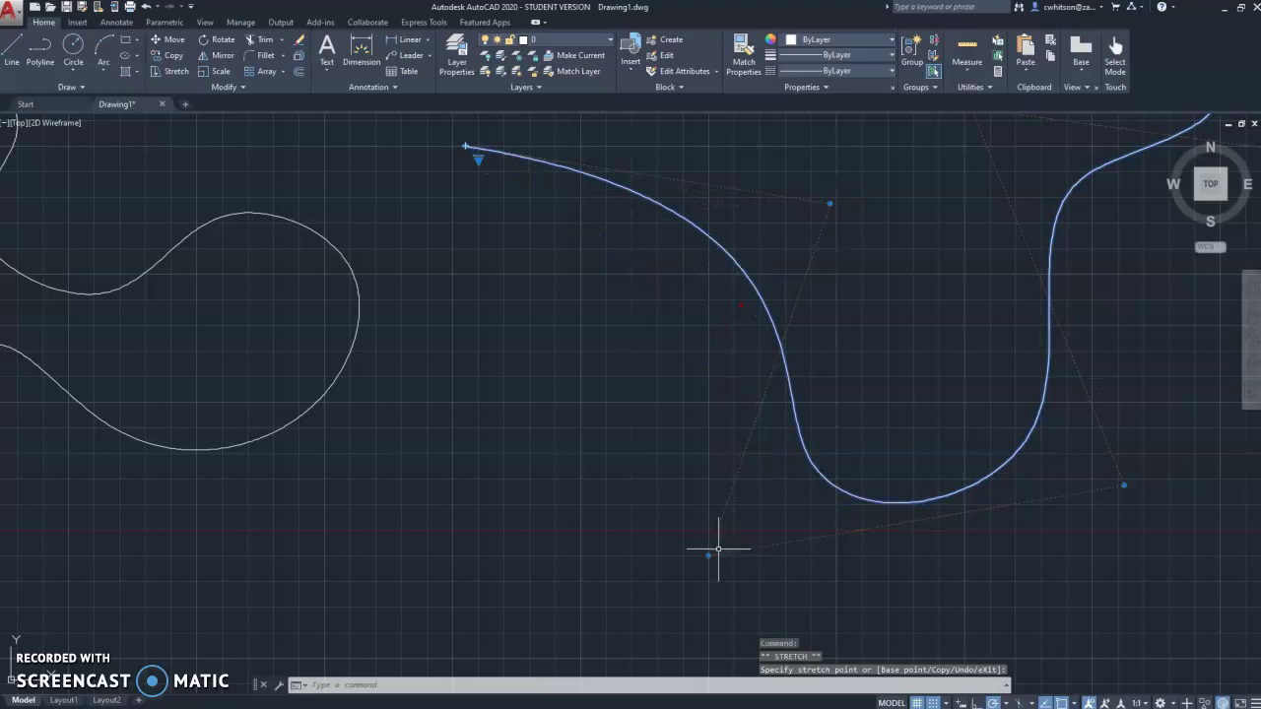
Reshape the open spline by moving its third control vertex up and to the left and its fourth control vertex downward.
{"action": "left_click", "coordinate": [542, 414]}
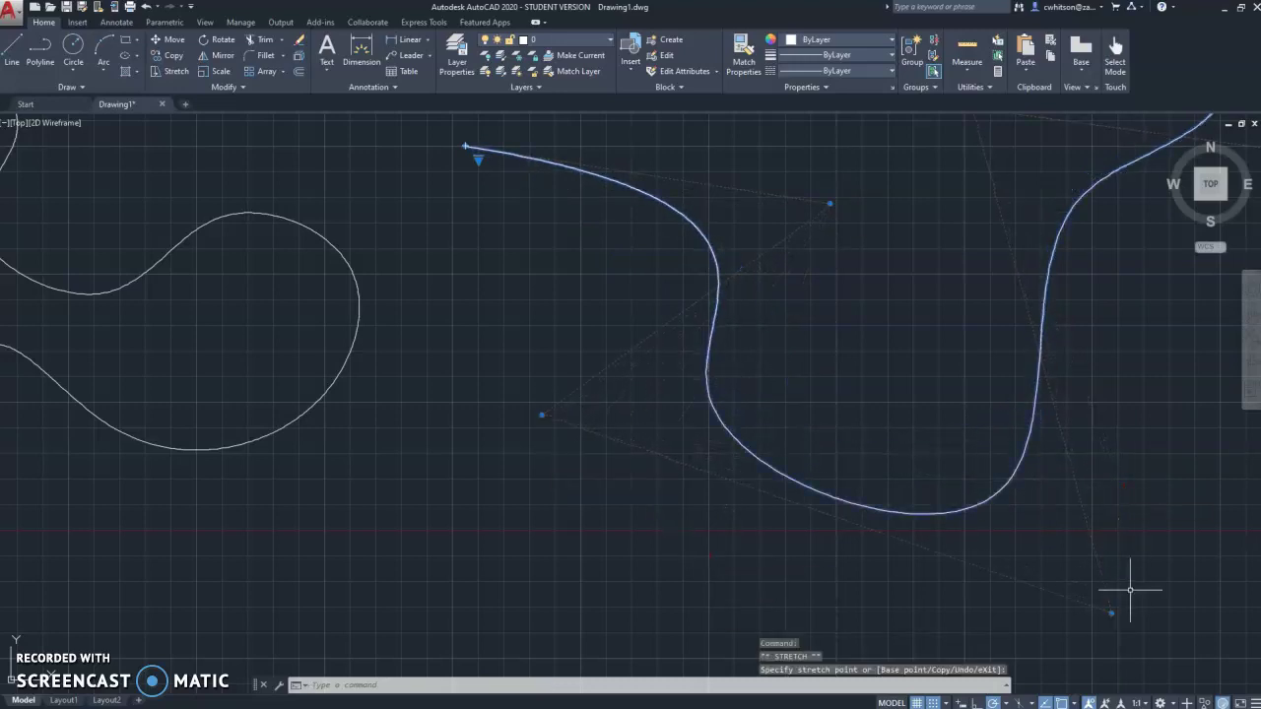
{"action": "scroll", "coordinate": [867, 473], "scroll_direction": "down", "scroll_amount": 4}
{"action": "key", "text": "Escape"}
{"action": "middle_click_drag", "start_coordinate": [985, 450], "coordinate": [865, 454]}
{"action": "scroll", "coordinate": [719, 419], "scroll_direction": "up", "scroll_amount": 2}
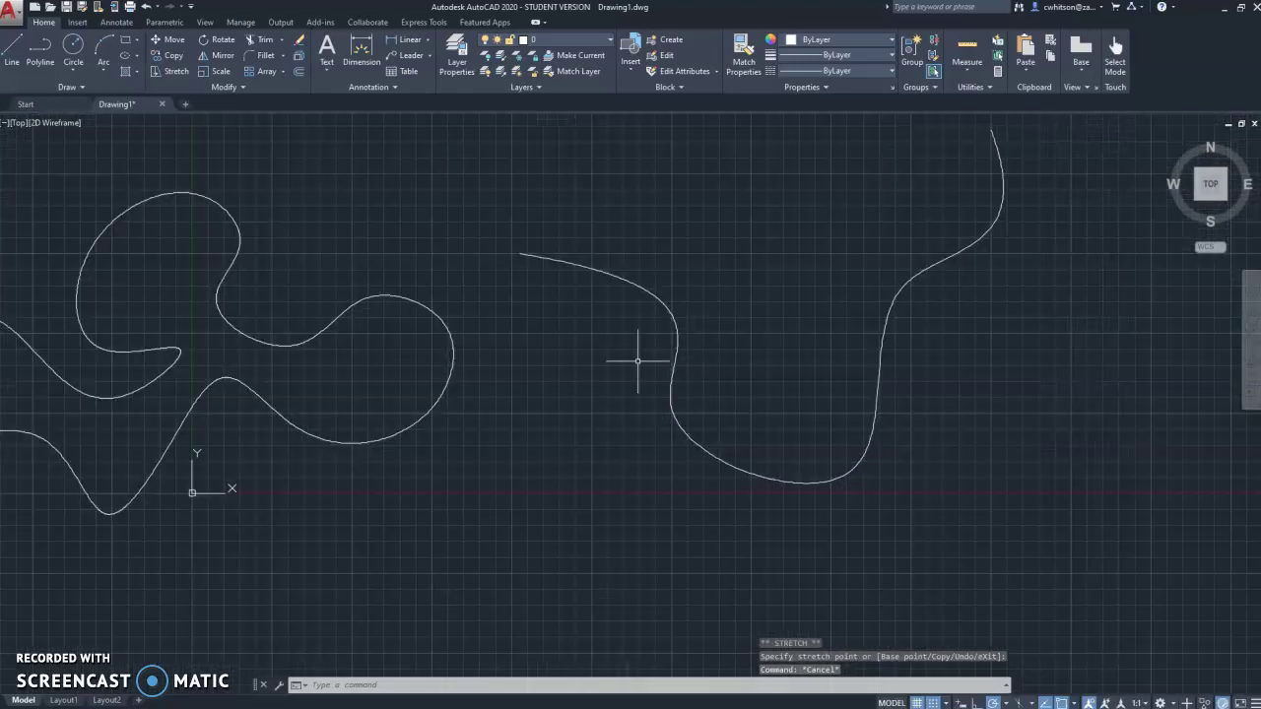
Display the control vertices of the reshaped open spline and look over both splines.
{"action": "left_click", "coordinate": [671, 314]}
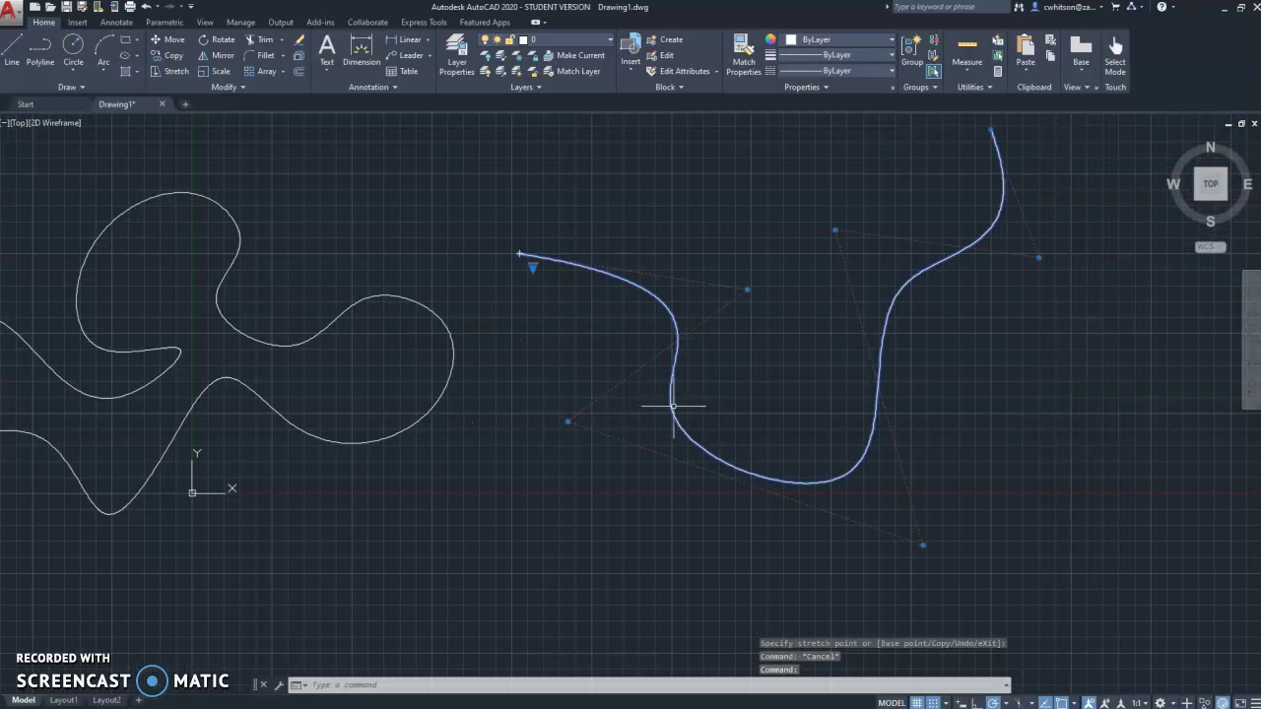
{"action": "key", "text": "Escape"}
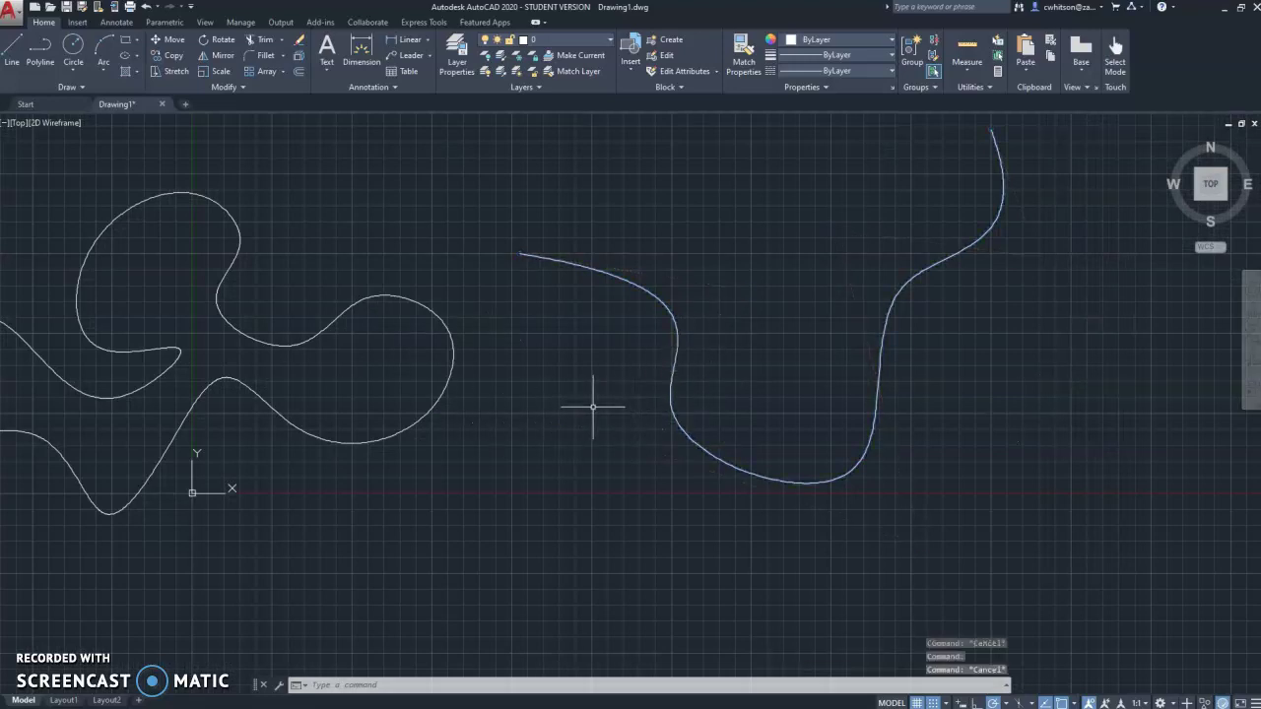
{"action": "key", "text": "Escape"}
{"action": "middle_click_drag", "start_coordinate": [506, 357], "coordinate": [627, 358]}
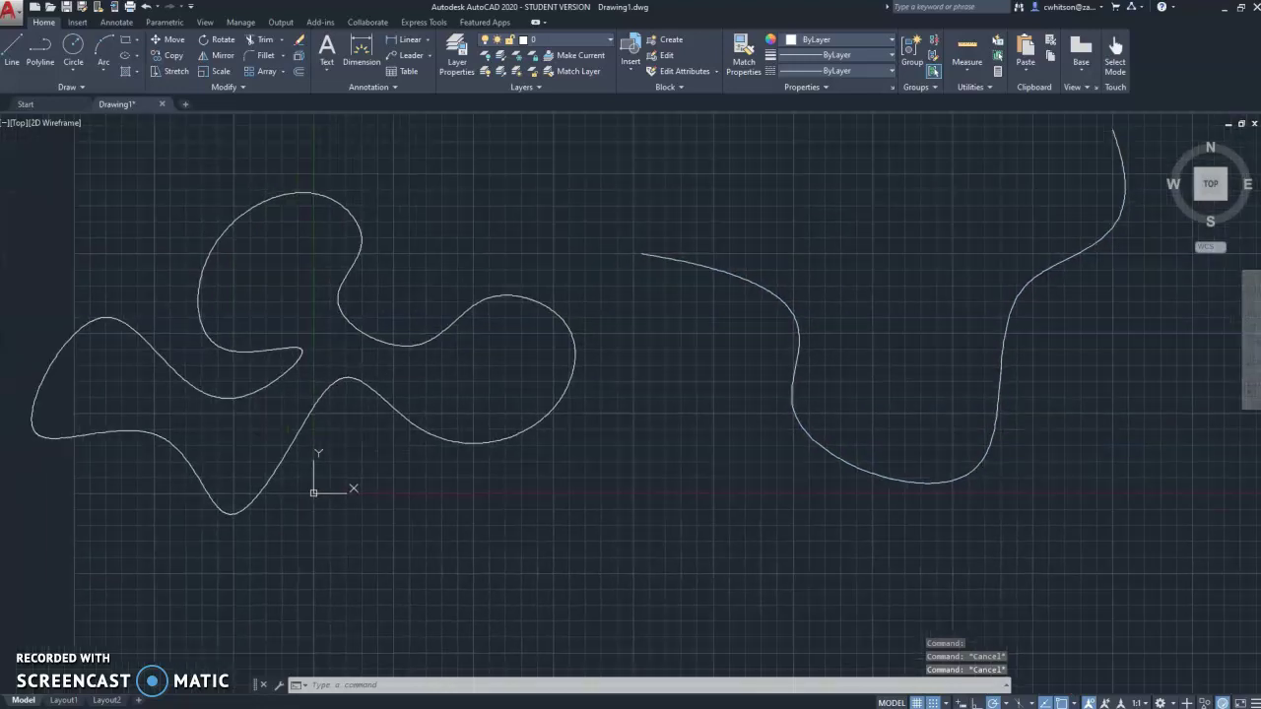
{"action": "mouse_move", "coordinate": [570, 230]}
{"action": "middle_mouse_down"}
{"action": "mouse_move", "coordinate": [418, 324]}
{"action": "mouse_move", "coordinate": [517, 277]}
{"action": "middle_mouse_up"}
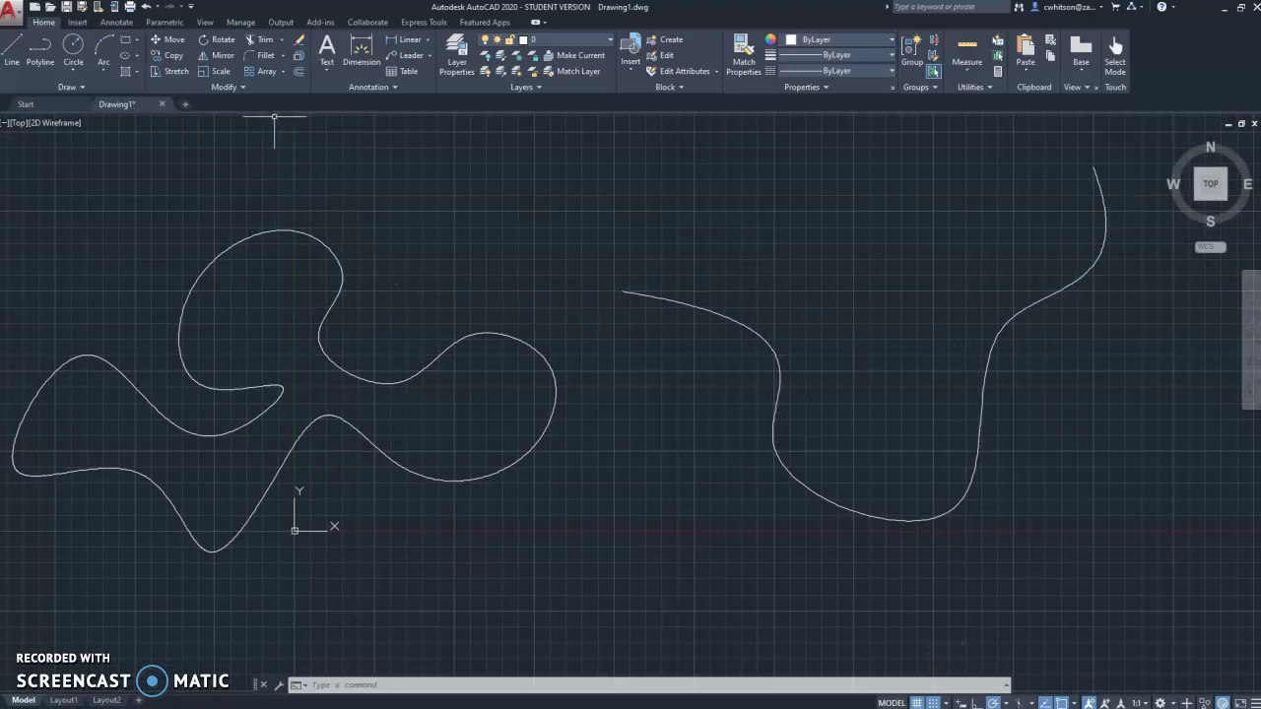
{"action": "left_click", "coordinate": [284, 73]}
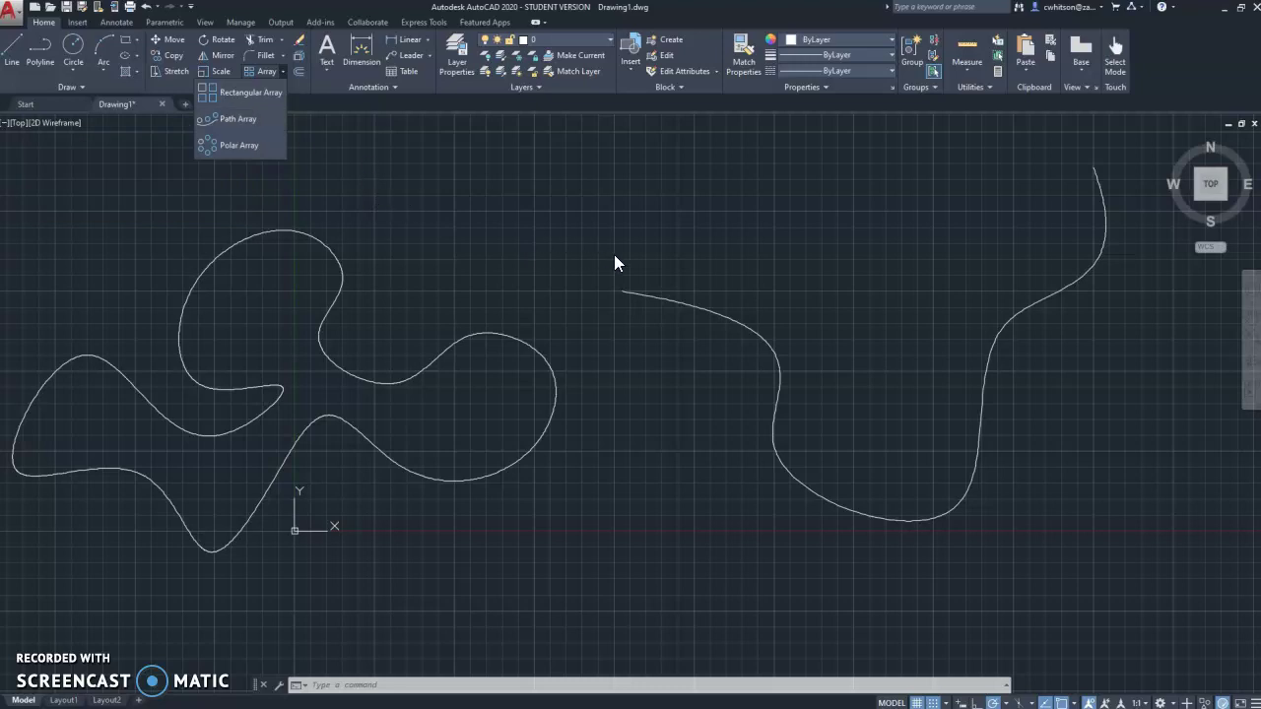
{"action": "key", "text": "Escape"}
{"action": "key", "text": "Escape"}
Draw a small circle centred on the start point of the open spline.
{"action": "left_click", "coordinate": [75, 44]}
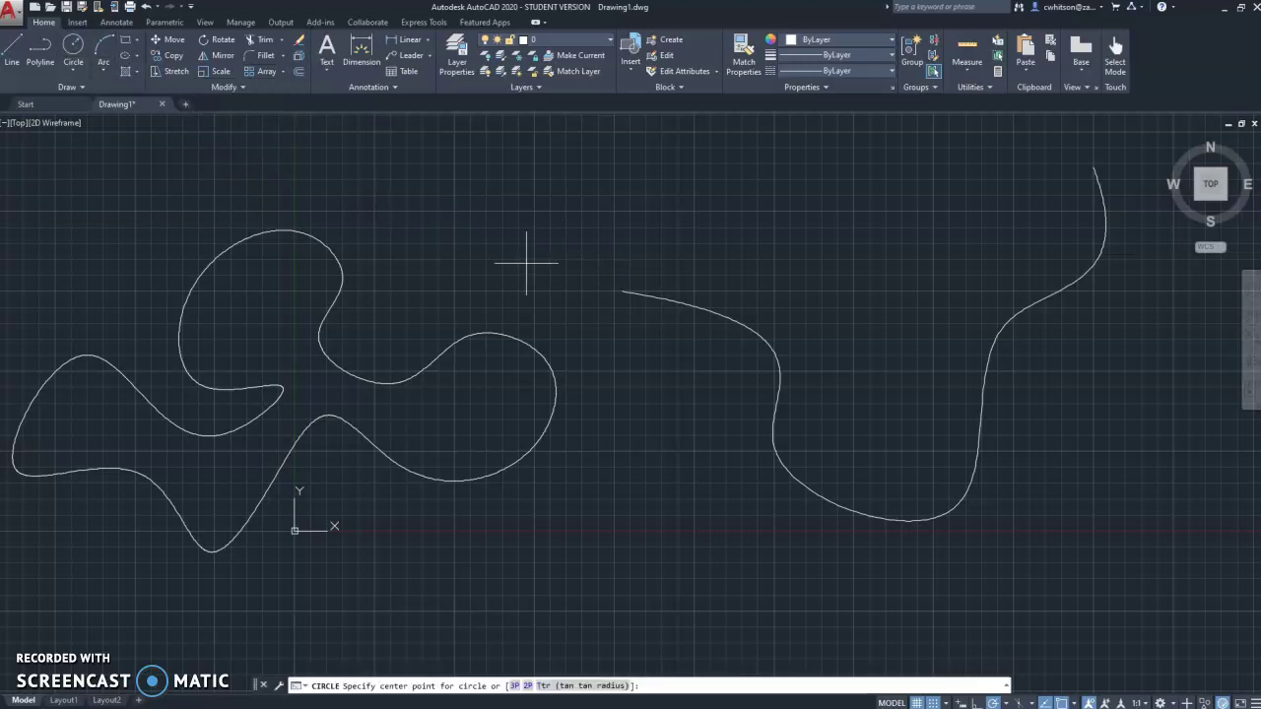
{"action": "left_click", "coordinate": [621, 291]}
{"action": "left_click", "coordinate": [621, 275]}
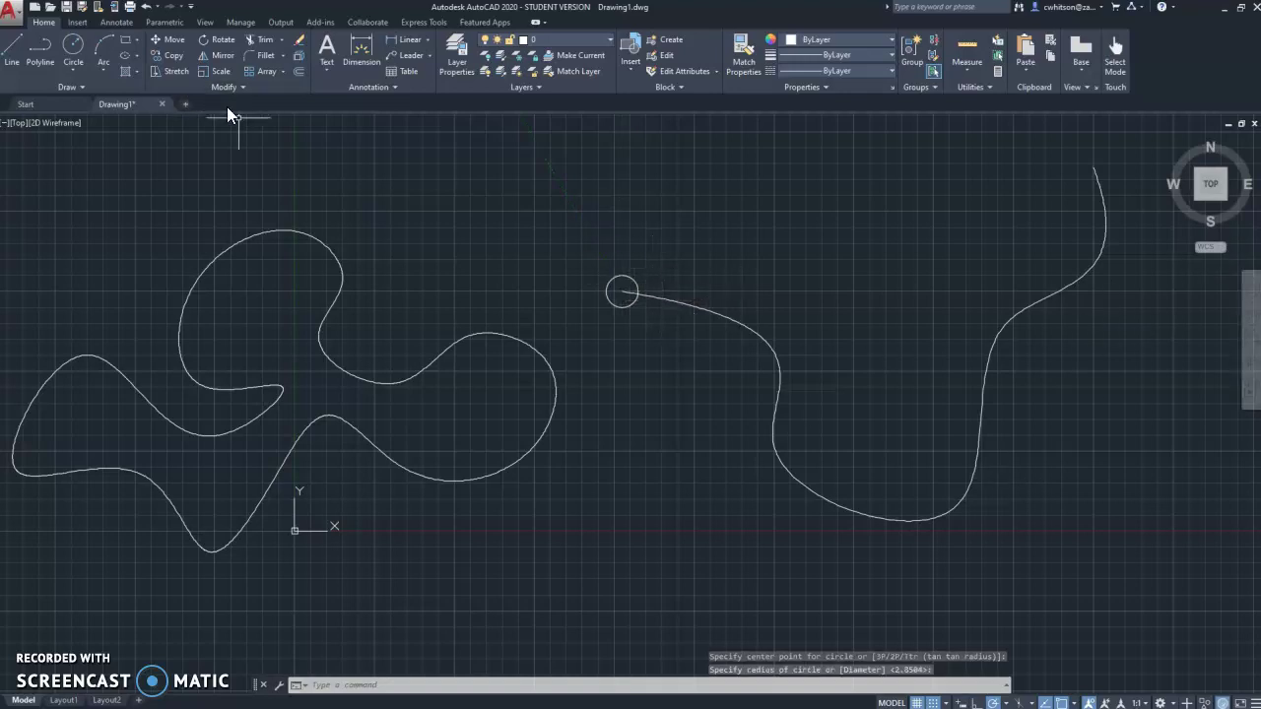
Create a path array of the small circle, using the open spline as the path curve.
{"action": "left_click", "coordinate": [283, 70]}
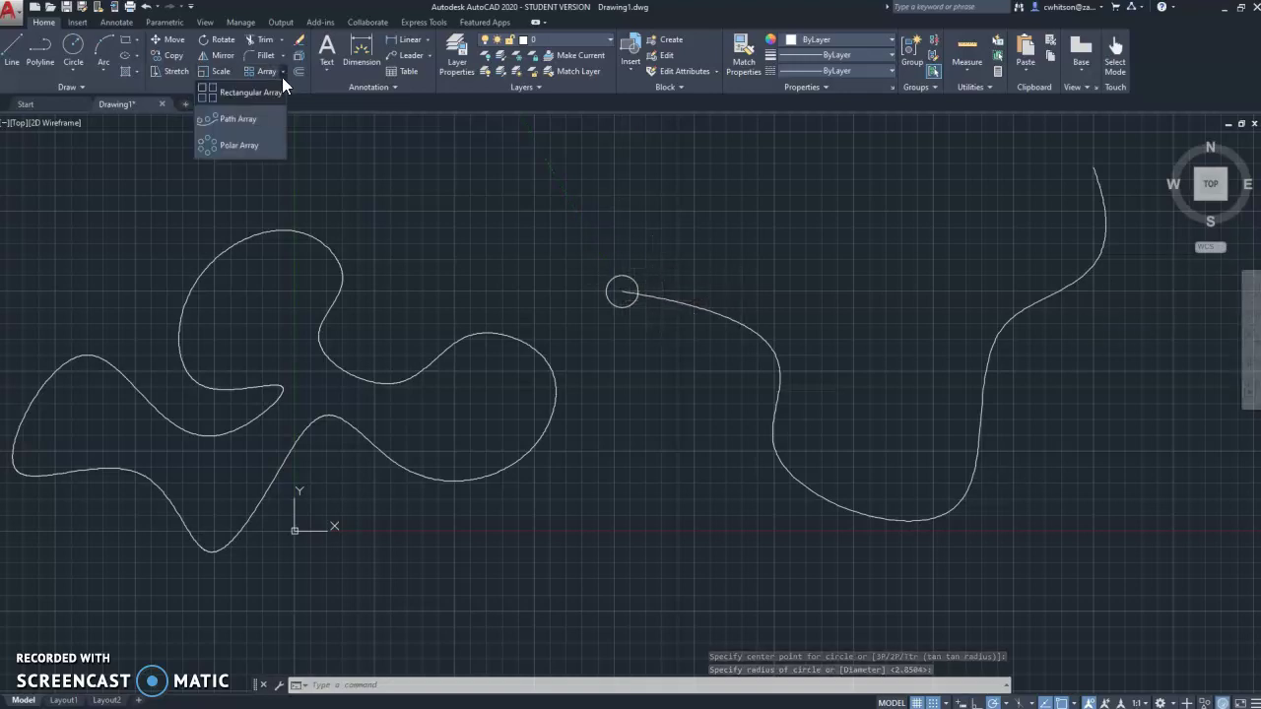
{"action": "left_click", "coordinate": [239, 118]}
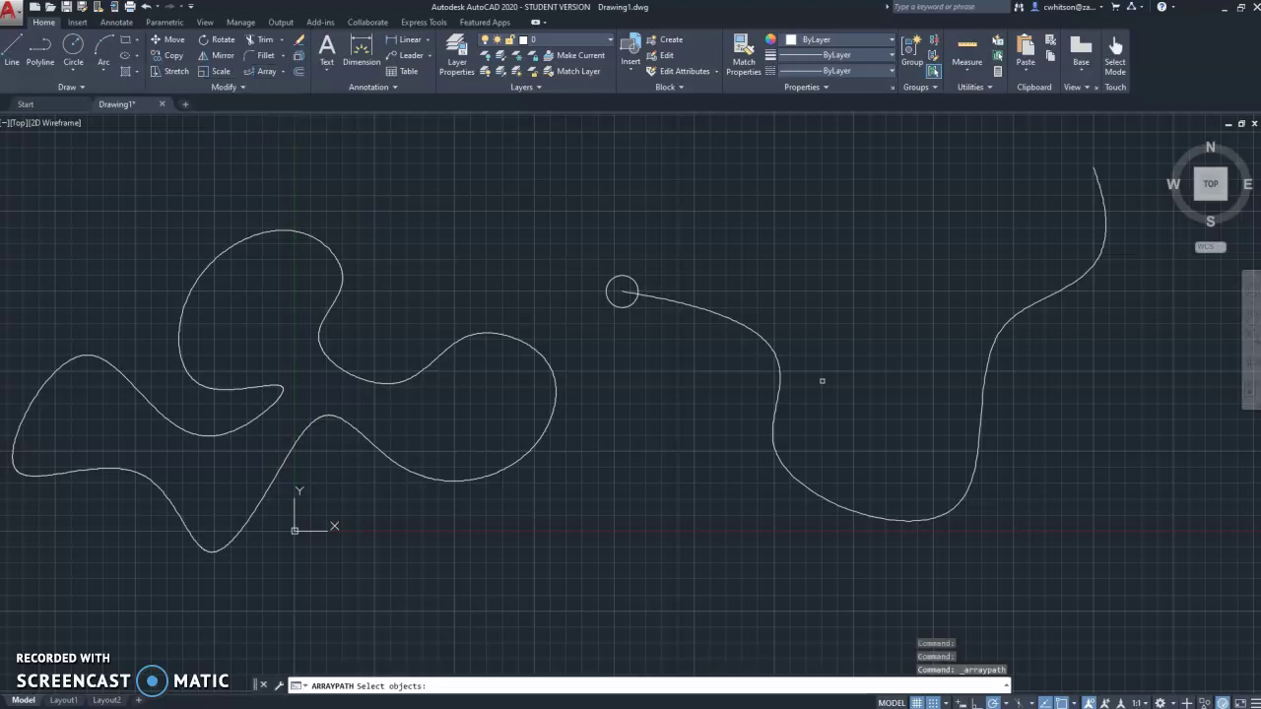
{"action": "left_click", "coordinate": [622, 291]}
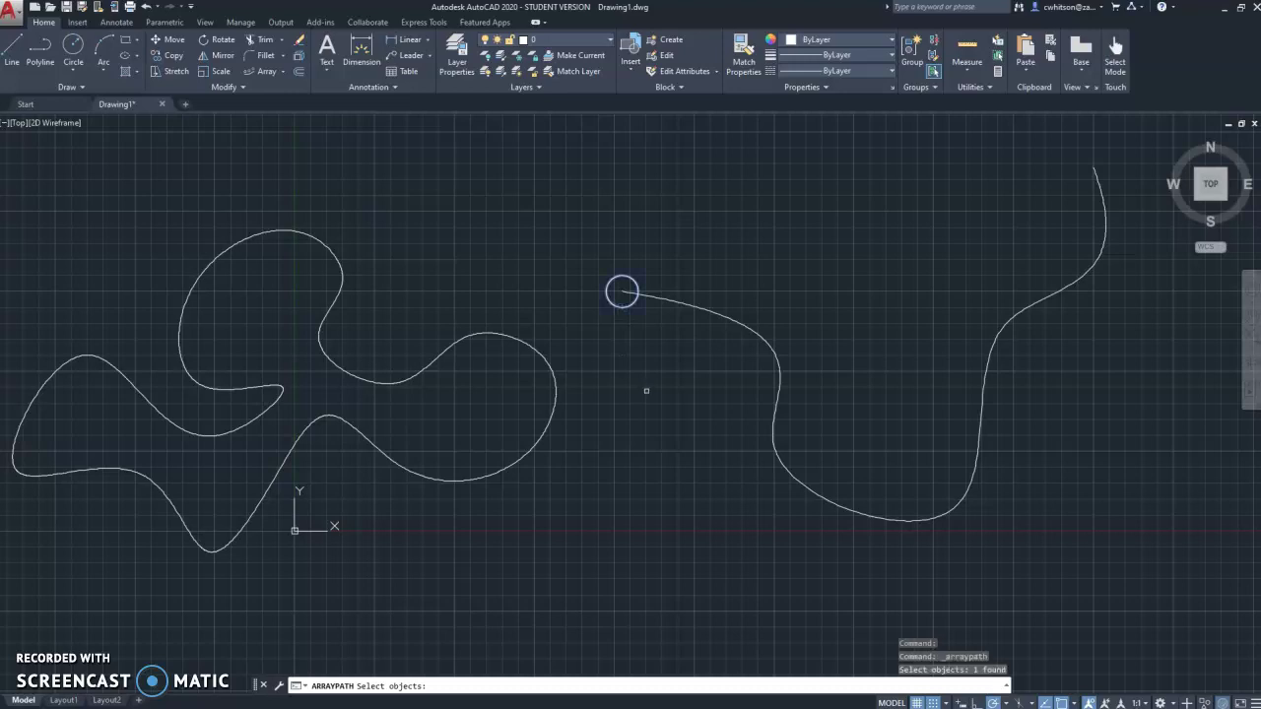
{"action": "key", "text": "Return"}
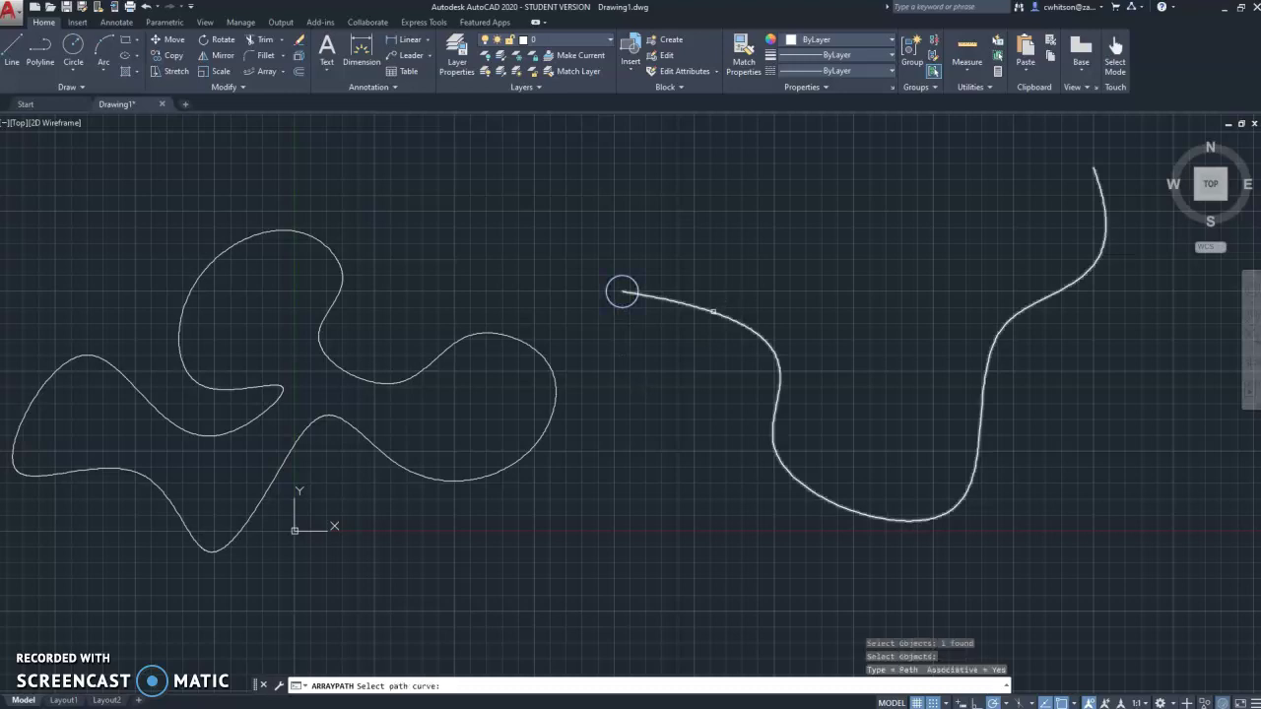
{"action": "left_click", "coordinate": [710, 312]}
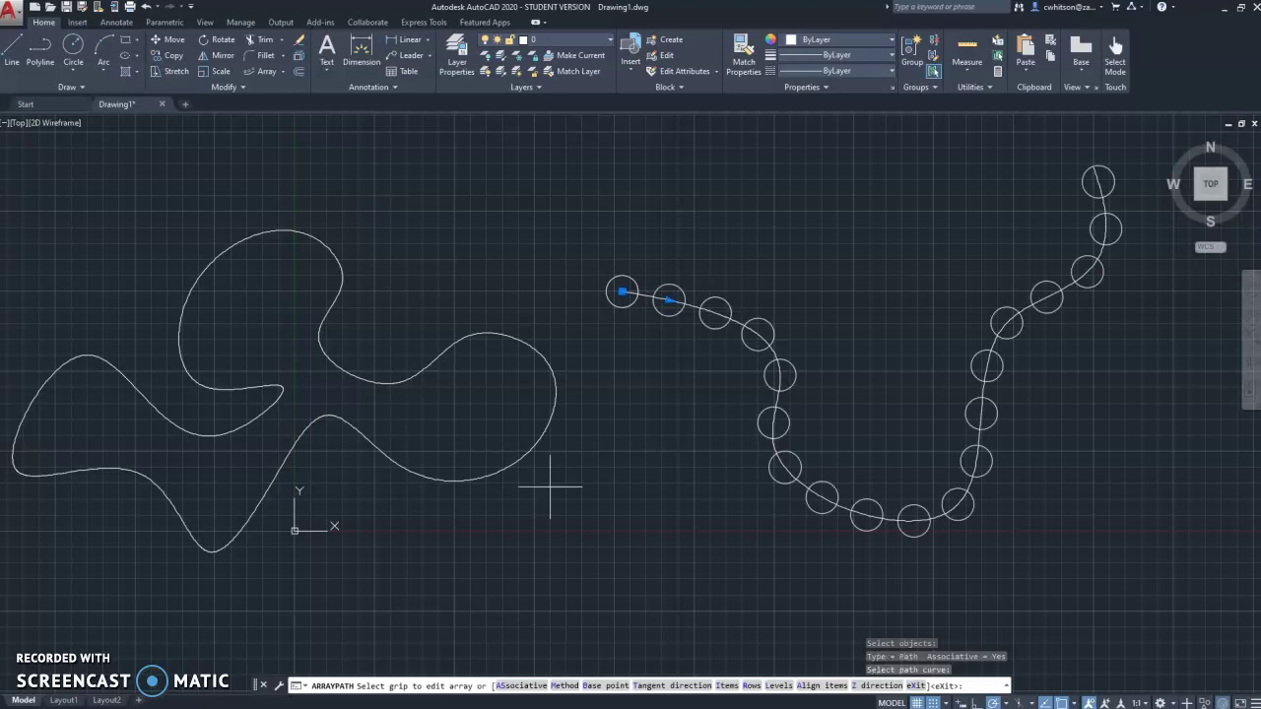
{"action": "mouse_move", "coordinate": [624, 273]}
{"action": "middle_mouse_down"}
{"action": "mouse_move", "coordinate": [591, 332]}
{"action": "mouse_move", "coordinate": [502, 362]}
{"action": "middle_mouse_up"}
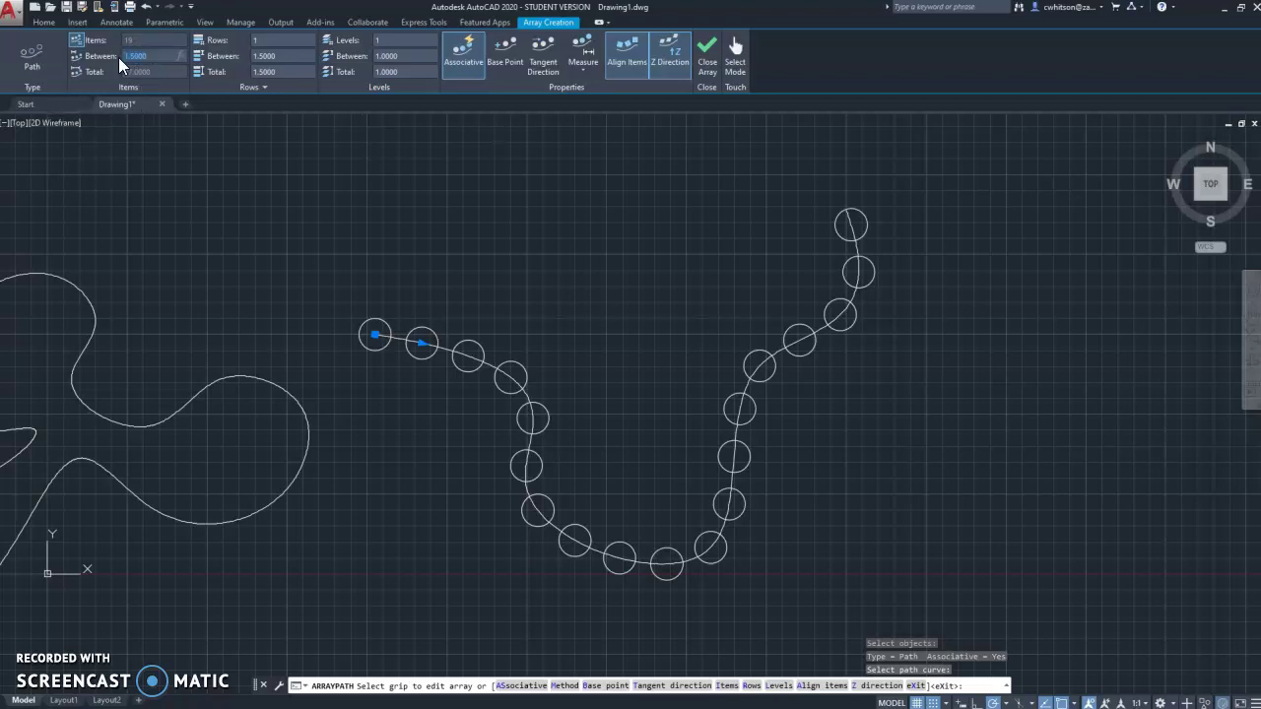
Try spacings of 1 and 20 between the arrayed circles, settle on 3, and finish the path array.
{"action": "key", "text": "Return"}
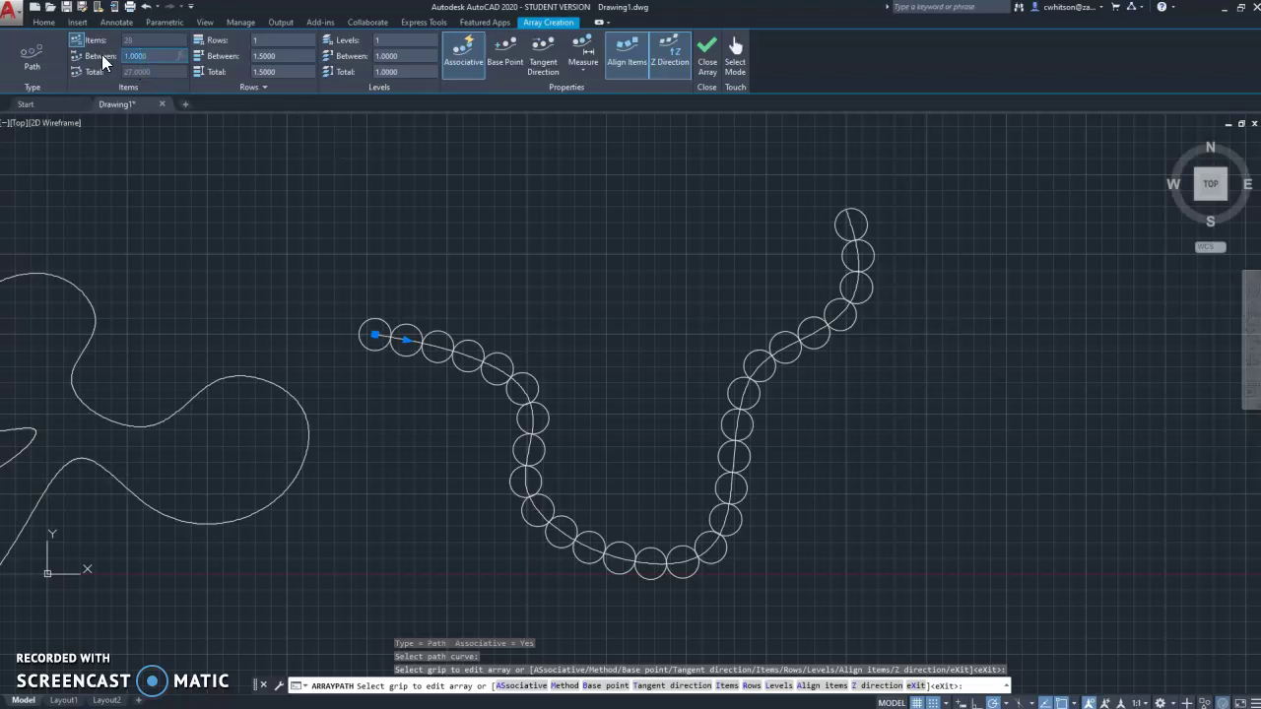
{"action": "key", "text": "Return"}
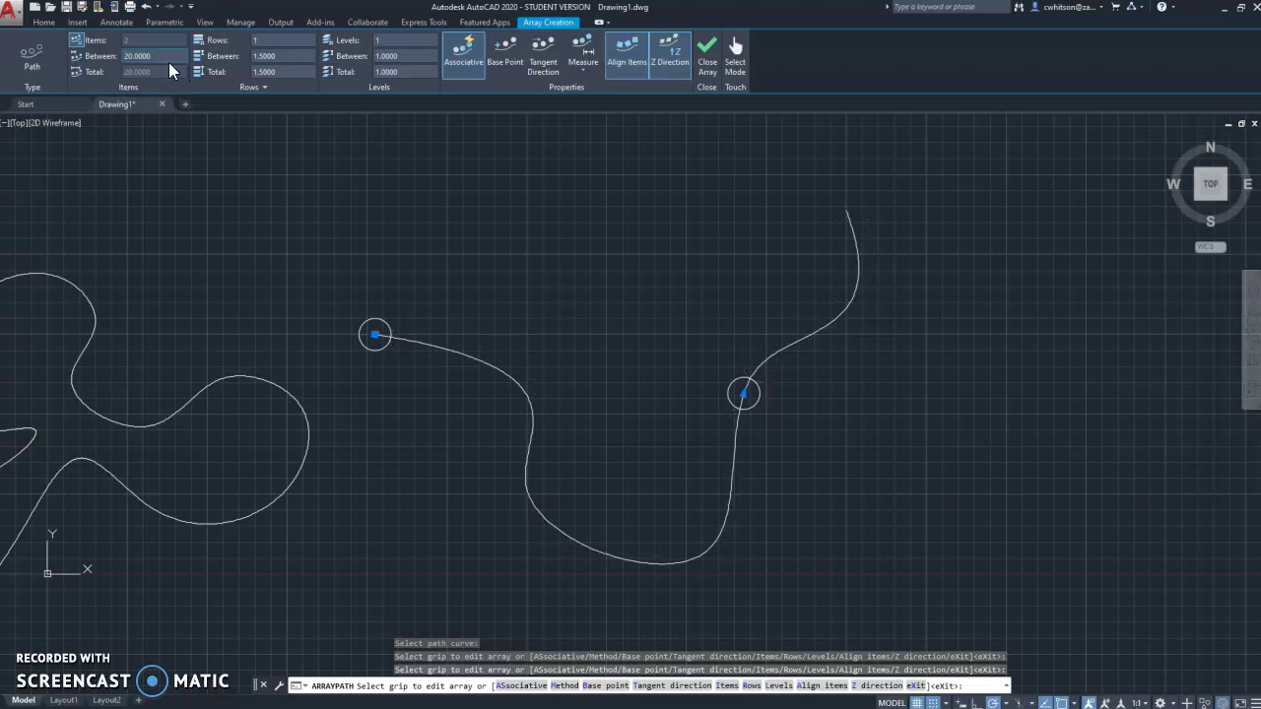
{"action": "key", "text": "Return"}
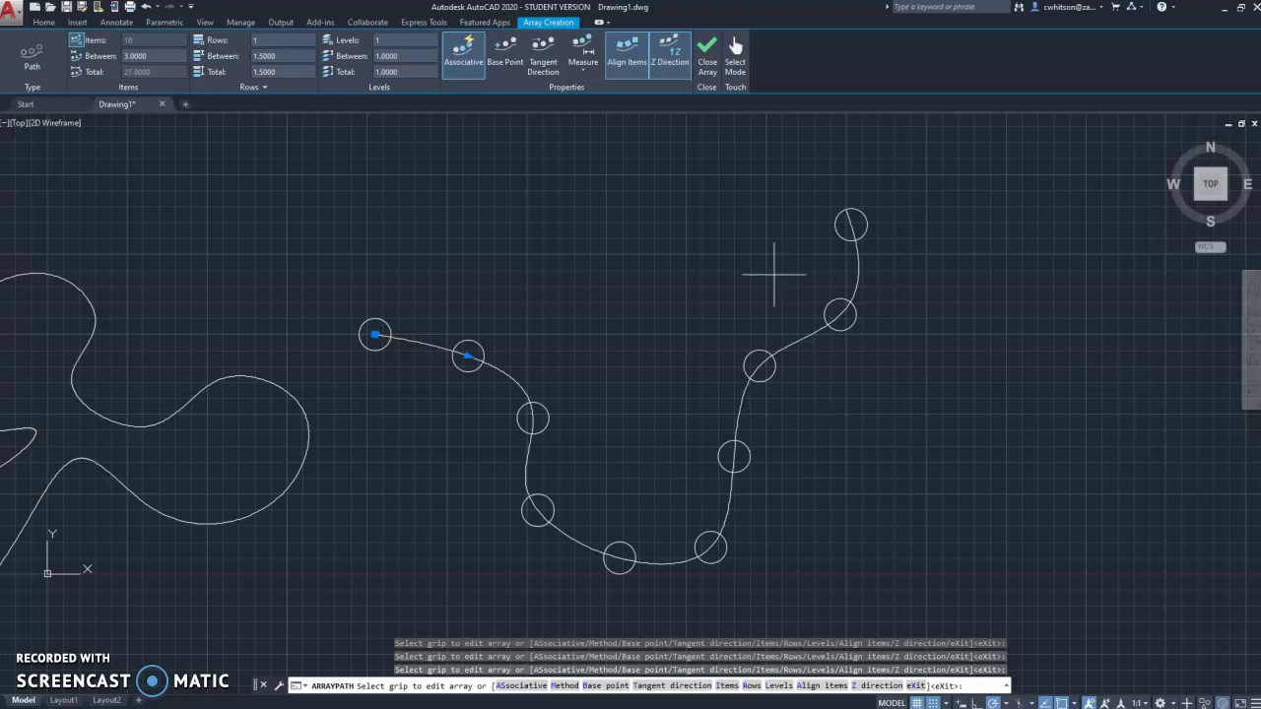
{"action": "left_click", "coordinate": [707, 46]}
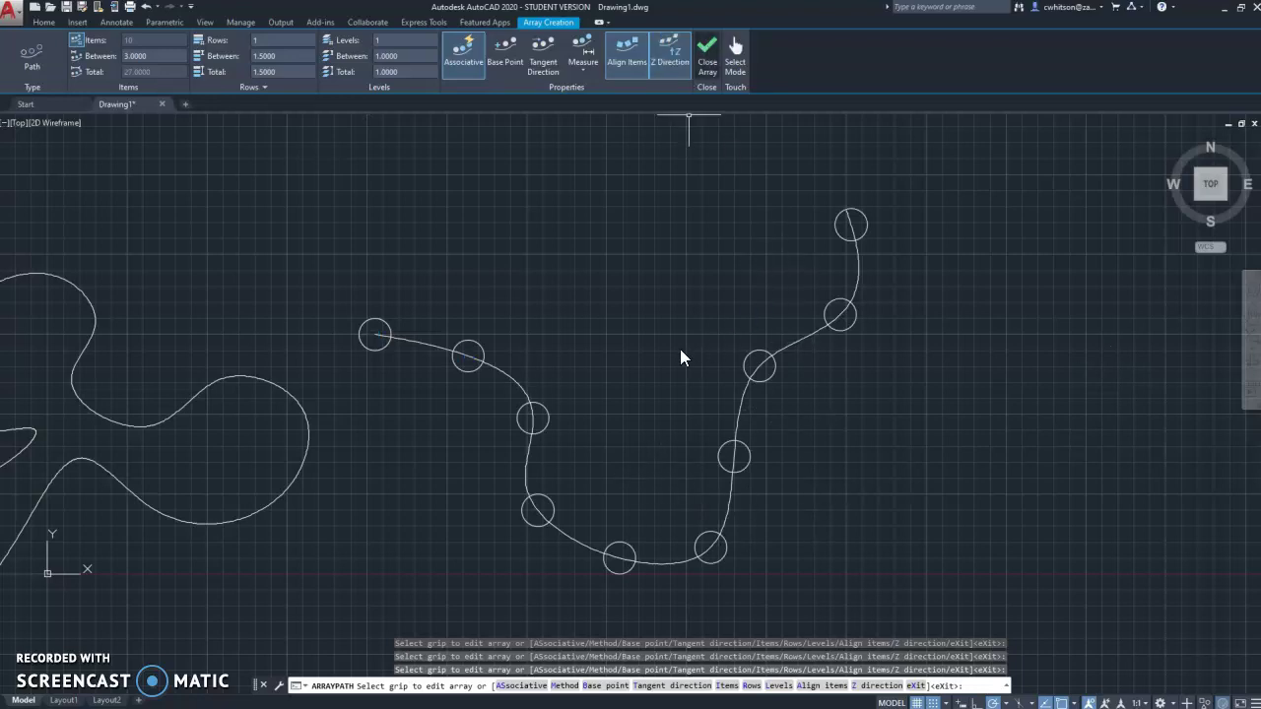
Draw a freehand revision cloud around the two circles at the upper end of the open spline.
{"action": "middle_click_drag", "start_coordinate": [513, 284], "coordinate": [717, 256]}
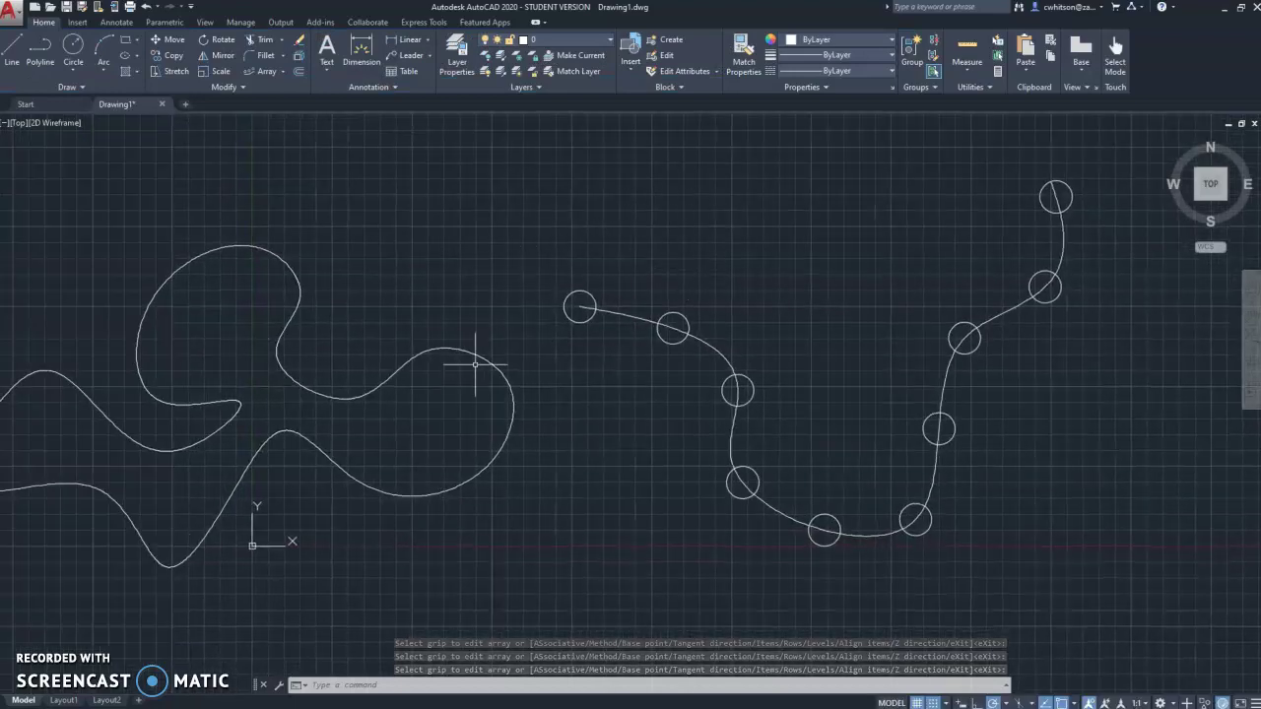
{"action": "scroll", "coordinate": [572, 408], "scroll_direction": "down", "scroll_amount": 2}
{"action": "middle_click_drag", "start_coordinate": [572, 408], "coordinate": [610, 396]}
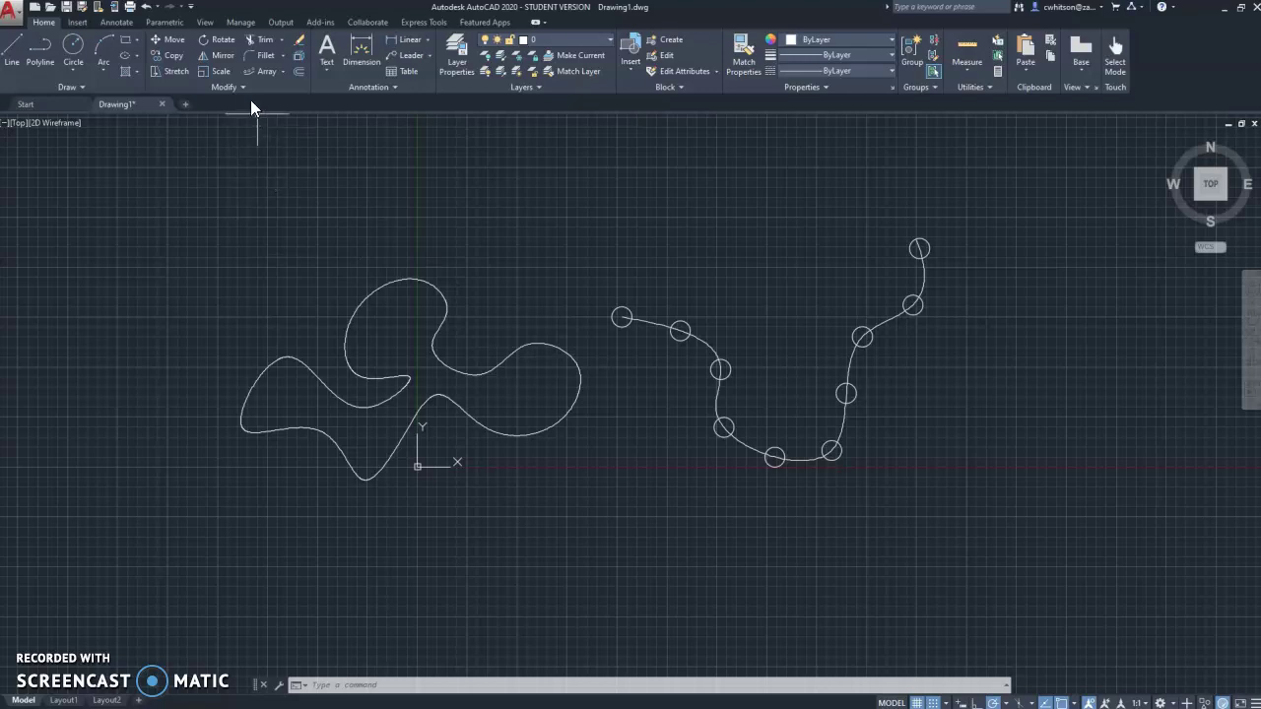
{"action": "left_click", "coordinate": [87, 90]}
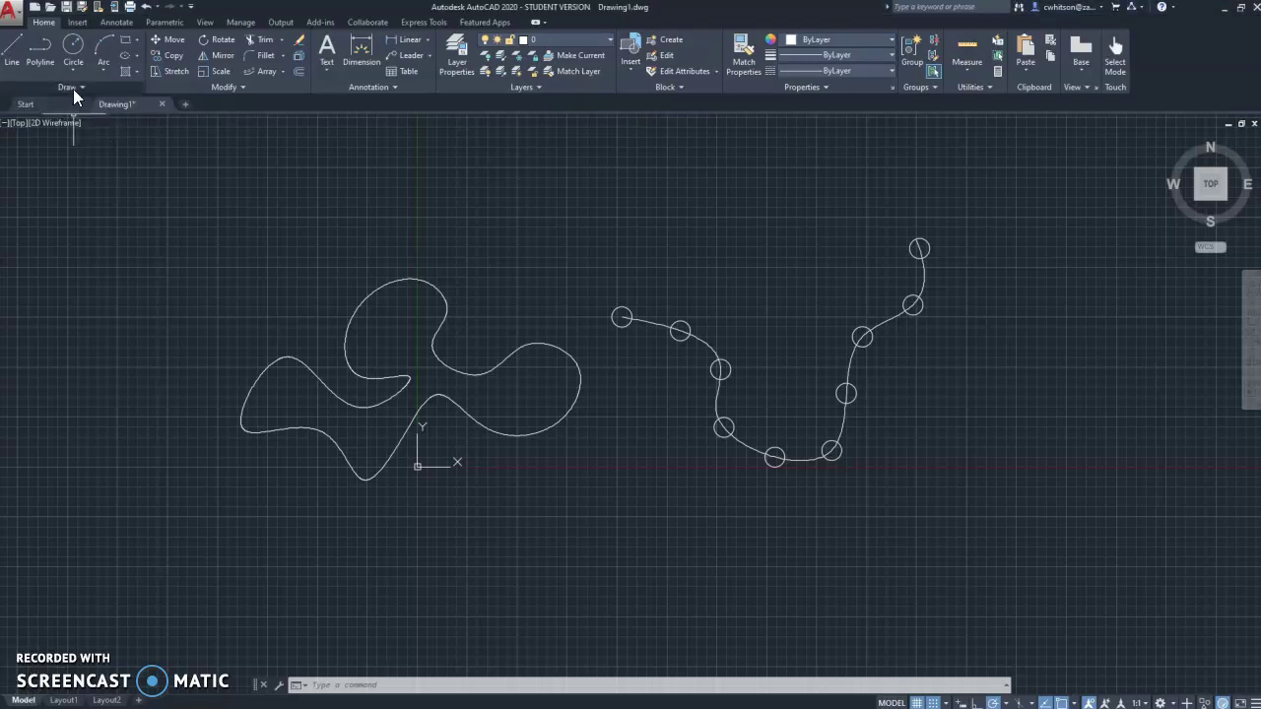
{"action": "left_click", "coordinate": [74, 87]}
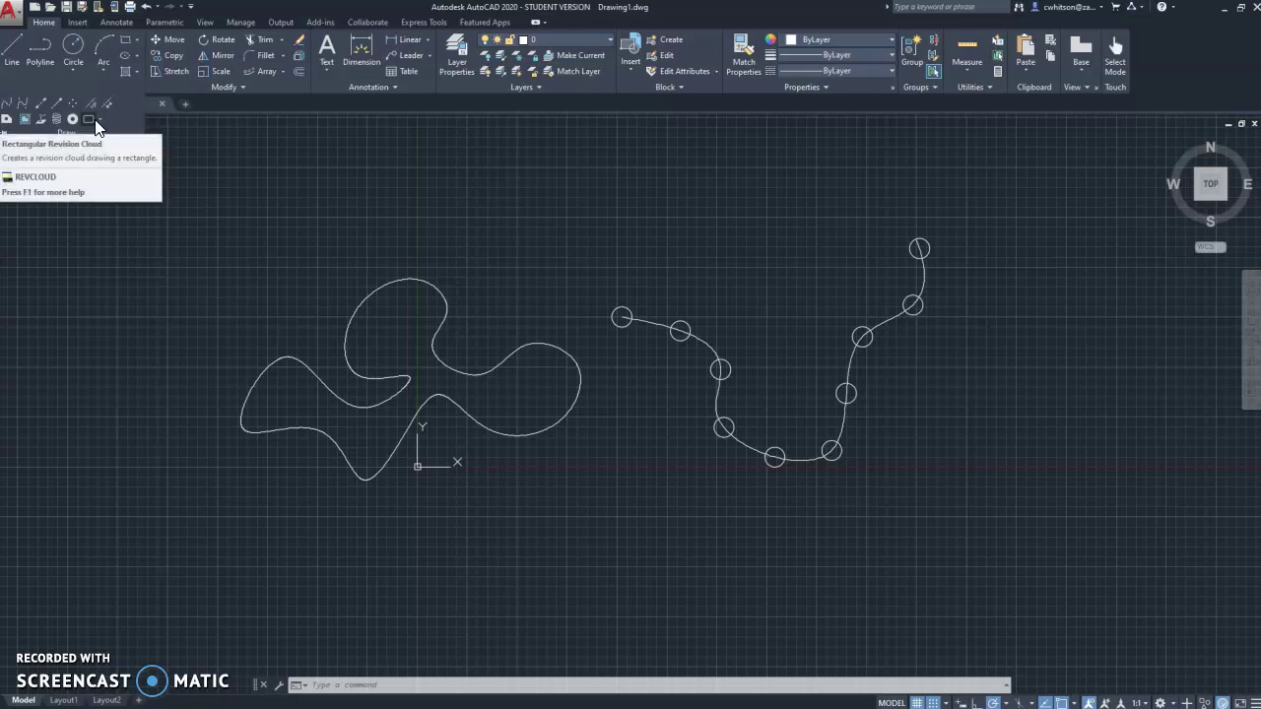
{"action": "left_click", "coordinate": [100, 119]}
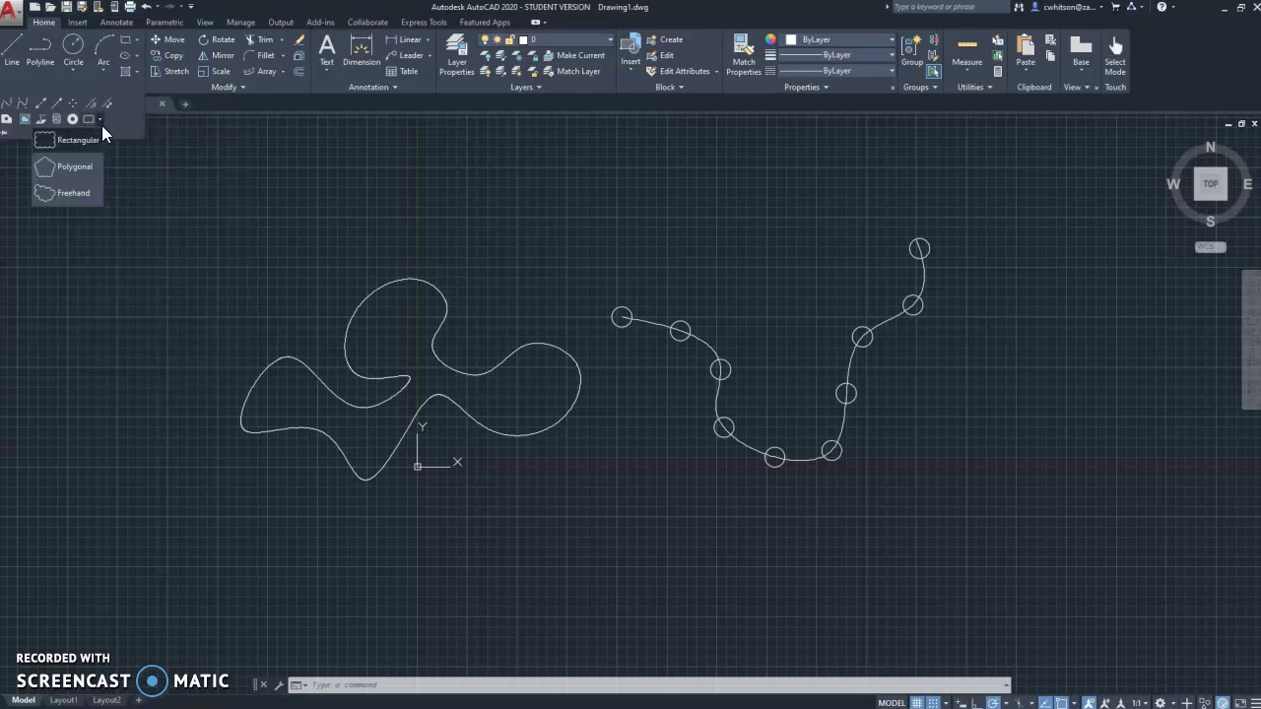
{"action": "left_click", "coordinate": [56, 193]}
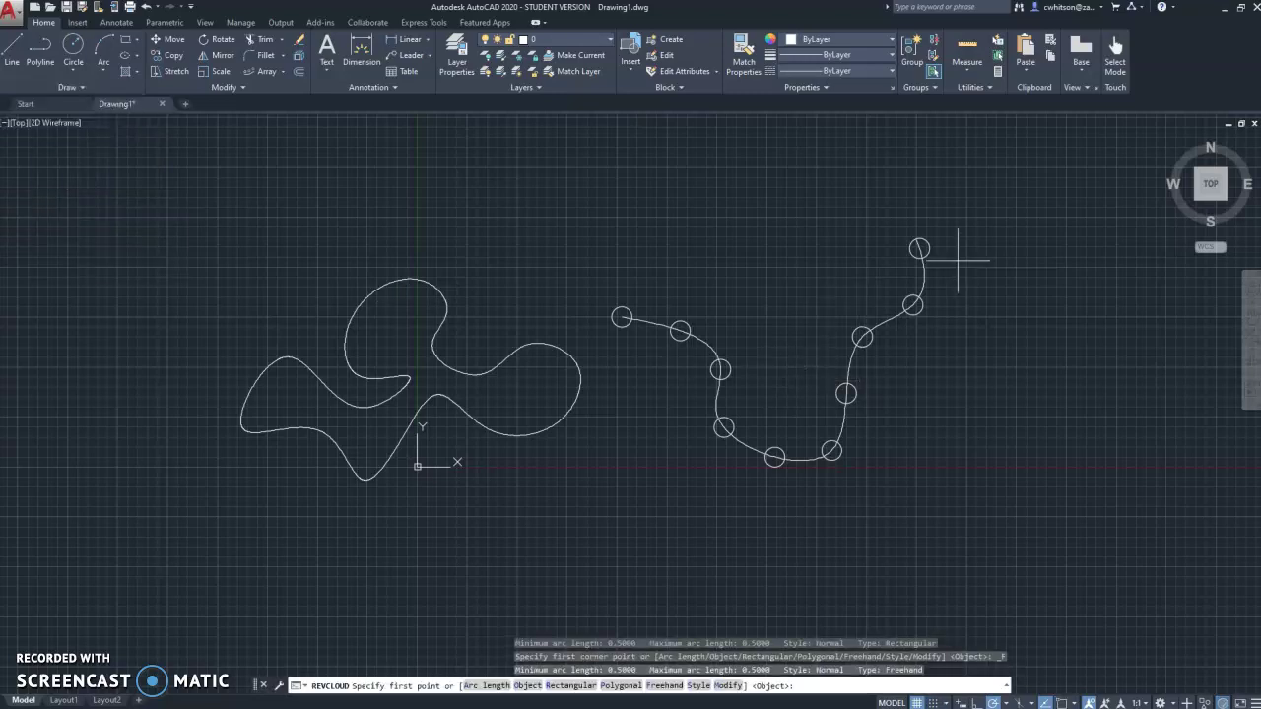
{"action": "scroll", "coordinate": [940, 258], "scroll_direction": "up", "scroll_amount": 6}
{"action": "middle_click_drag", "start_coordinate": [936, 277], "coordinate": [805, 345]}
{"action": "scroll", "coordinate": [797, 329], "scroll_direction": "down", "scroll_amount": 4}
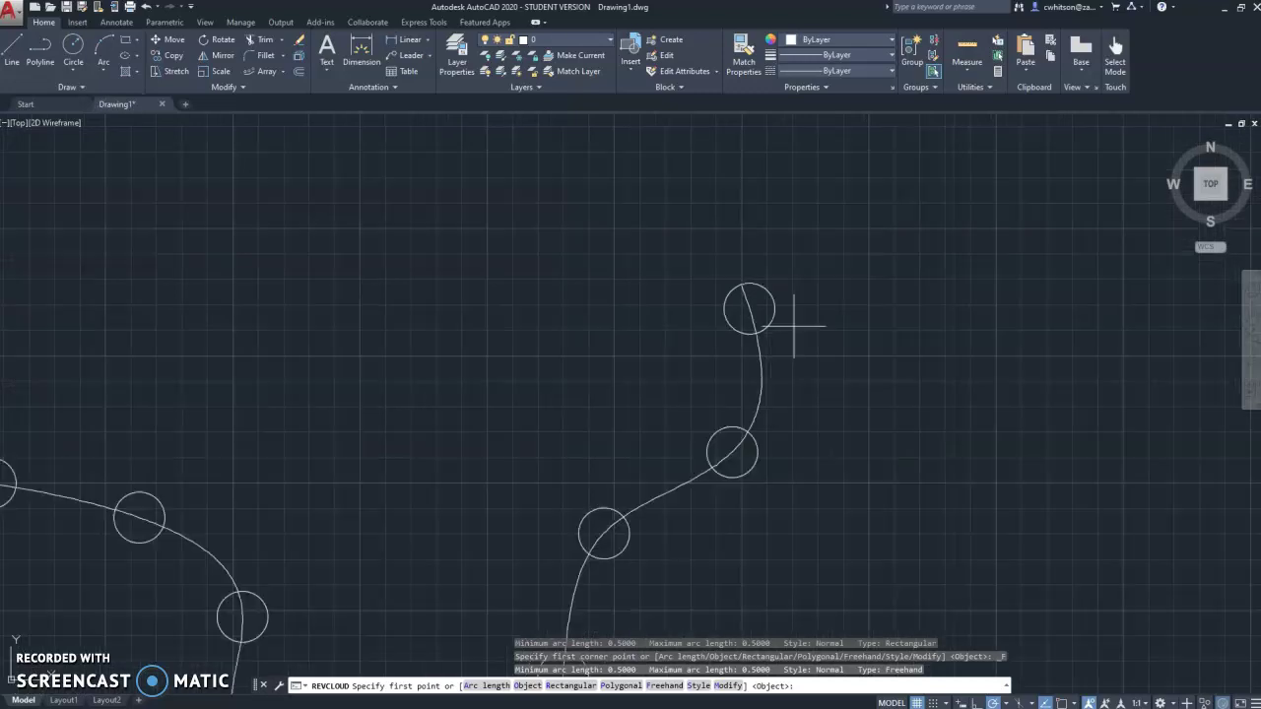
{"action": "mouse_move", "coordinate": [797, 394]}
{"action": "middle_mouse_down"}
{"action": "mouse_move", "coordinate": [1015, 332]}
{"action": "mouse_move", "coordinate": [957, 316]}
{"action": "mouse_move", "coordinate": [867, 383]}
{"action": "middle_mouse_up"}
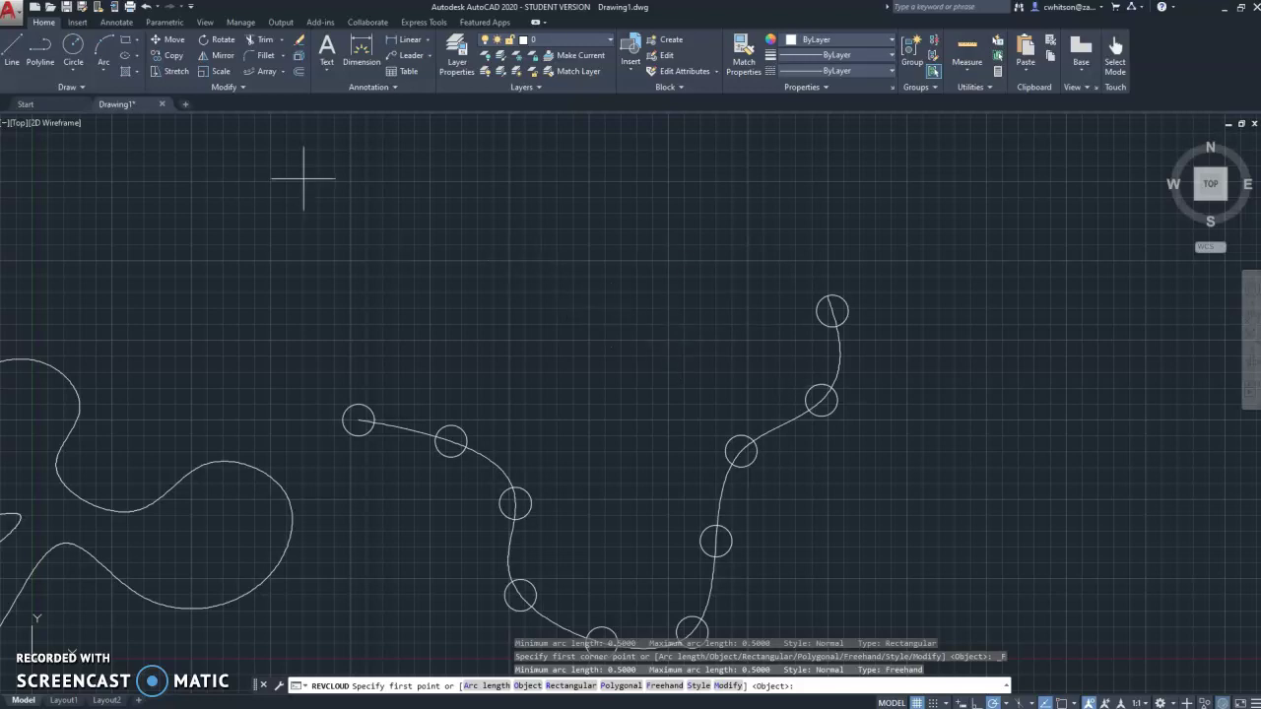
{"action": "mouse_move", "coordinate": [791, 334]}
{"action": "middle_mouse_down"}
{"action": "mouse_move", "coordinate": [695, 235]}
{"action": "mouse_move", "coordinate": [647, 262]}
{"action": "middle_mouse_up"}
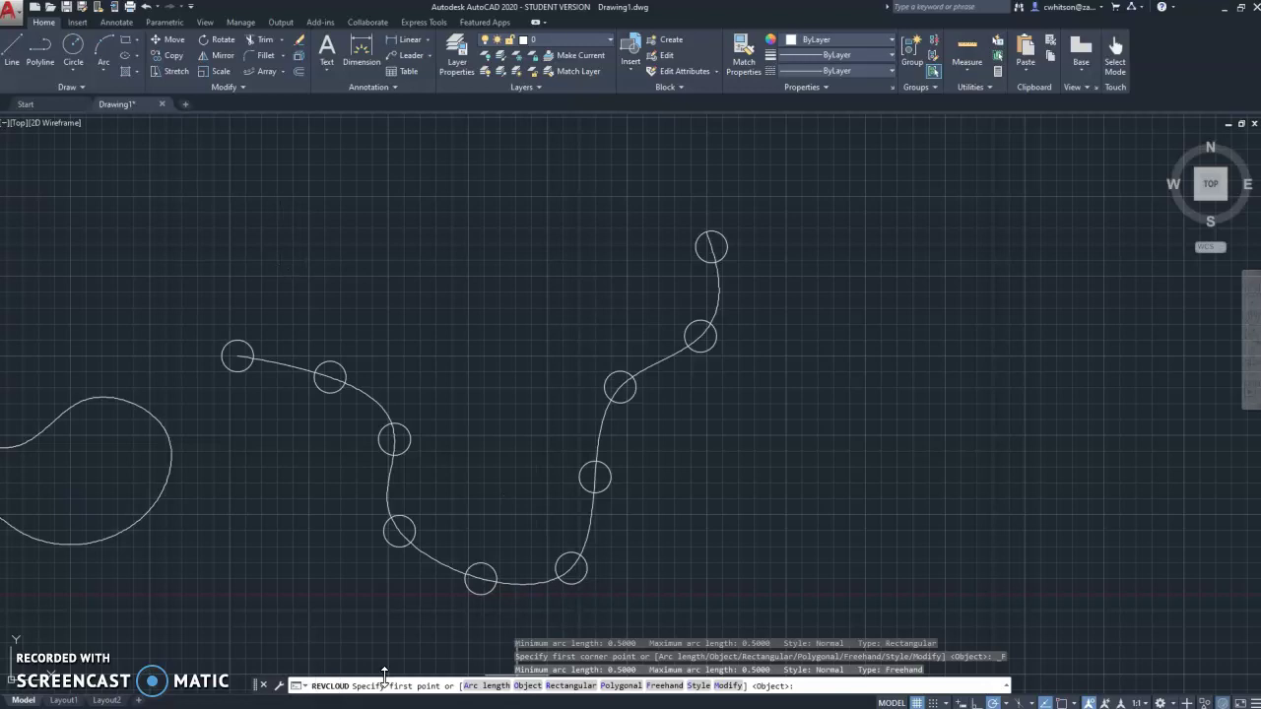
{"action": "left_click", "coordinate": [649, 322]}
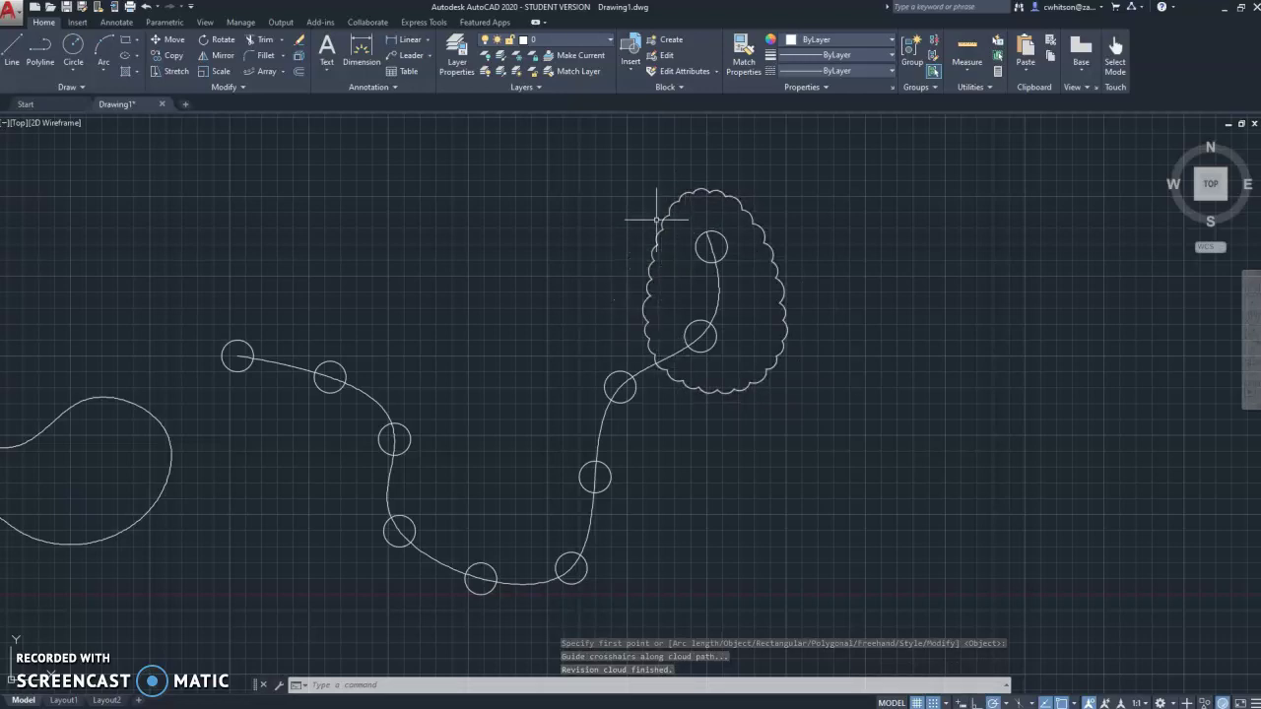
Examine the scalloped outline of the revision cloud and its place around the end of the circle array.
{"action": "scroll", "coordinate": [651, 320], "scroll_direction": "up", "scroll_amount": 4}
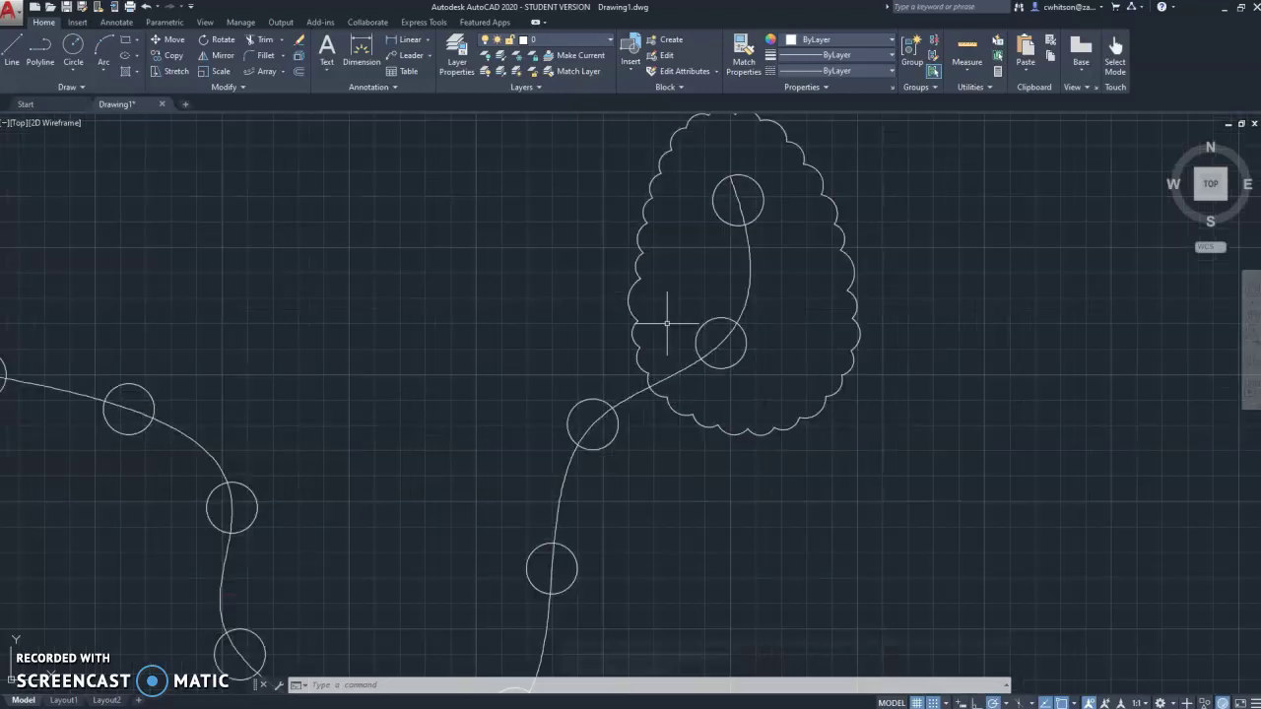
{"action": "middle_click_drag", "start_coordinate": [642, 262], "coordinate": [475, 383]}
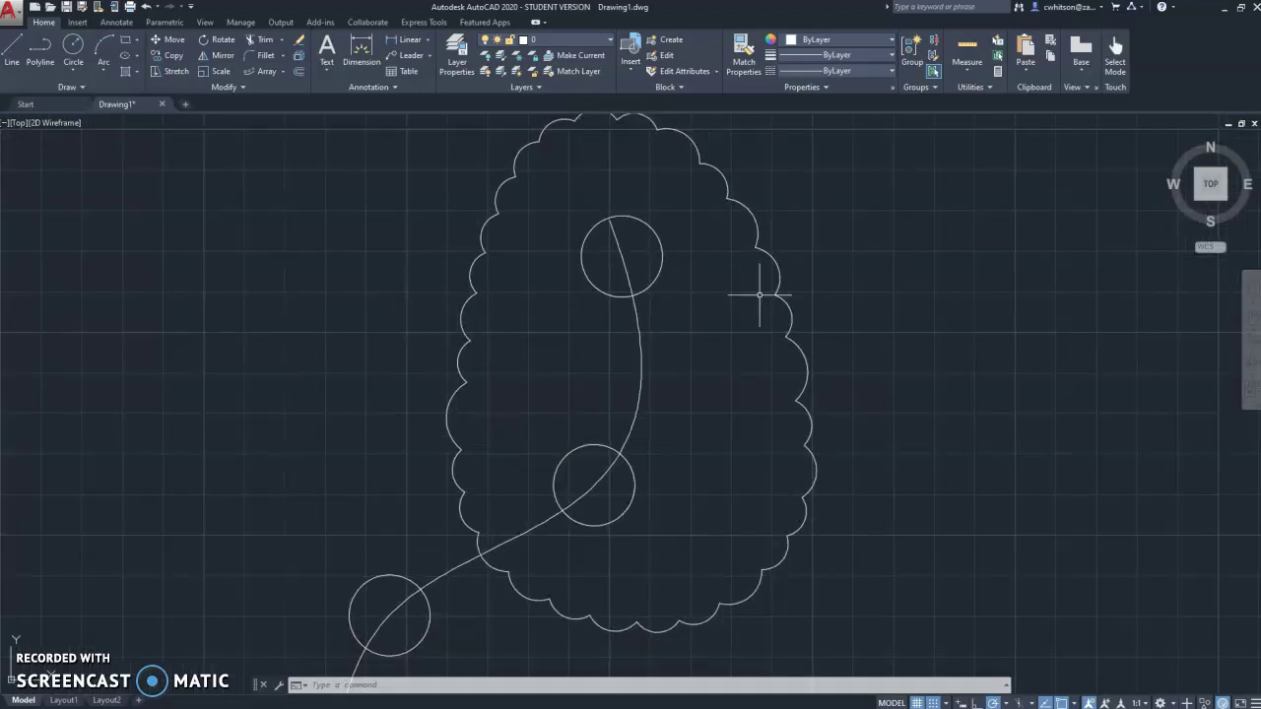
{"action": "scroll", "coordinate": [697, 402], "scroll_direction": "down", "scroll_amount": 2}
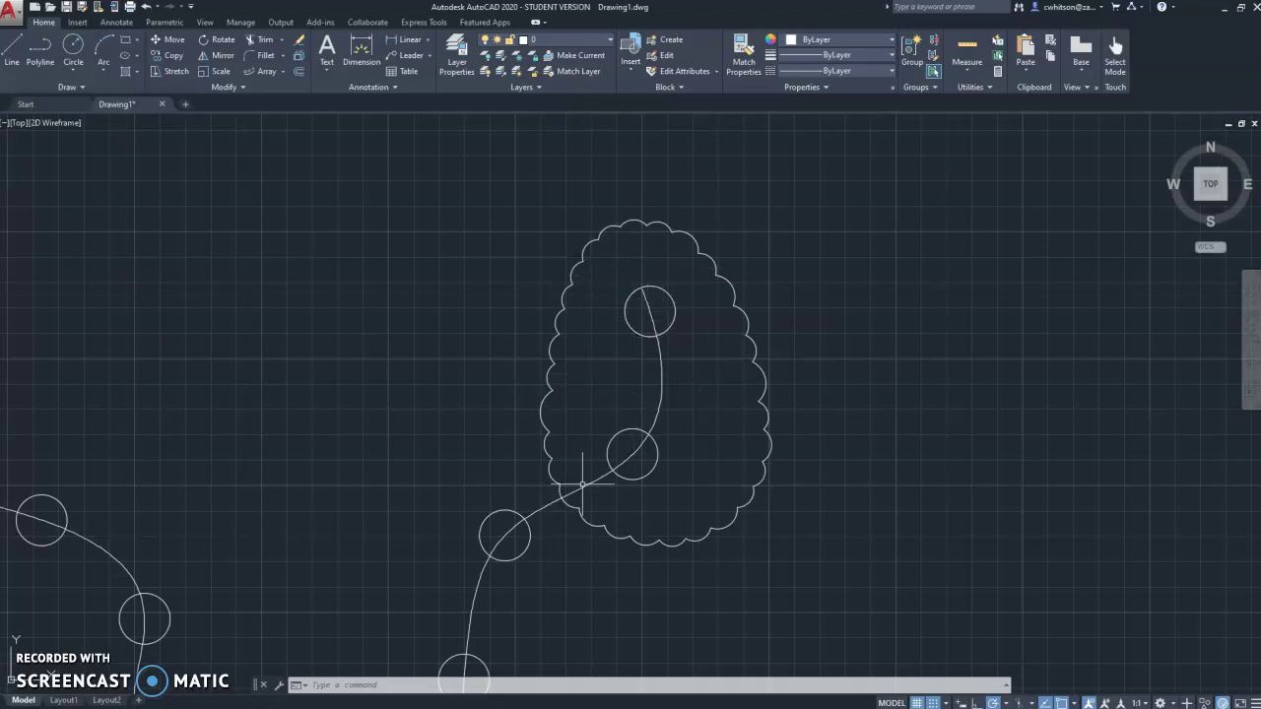
{"action": "middle_click_drag", "start_coordinate": [700, 366], "coordinate": [743, 304]}
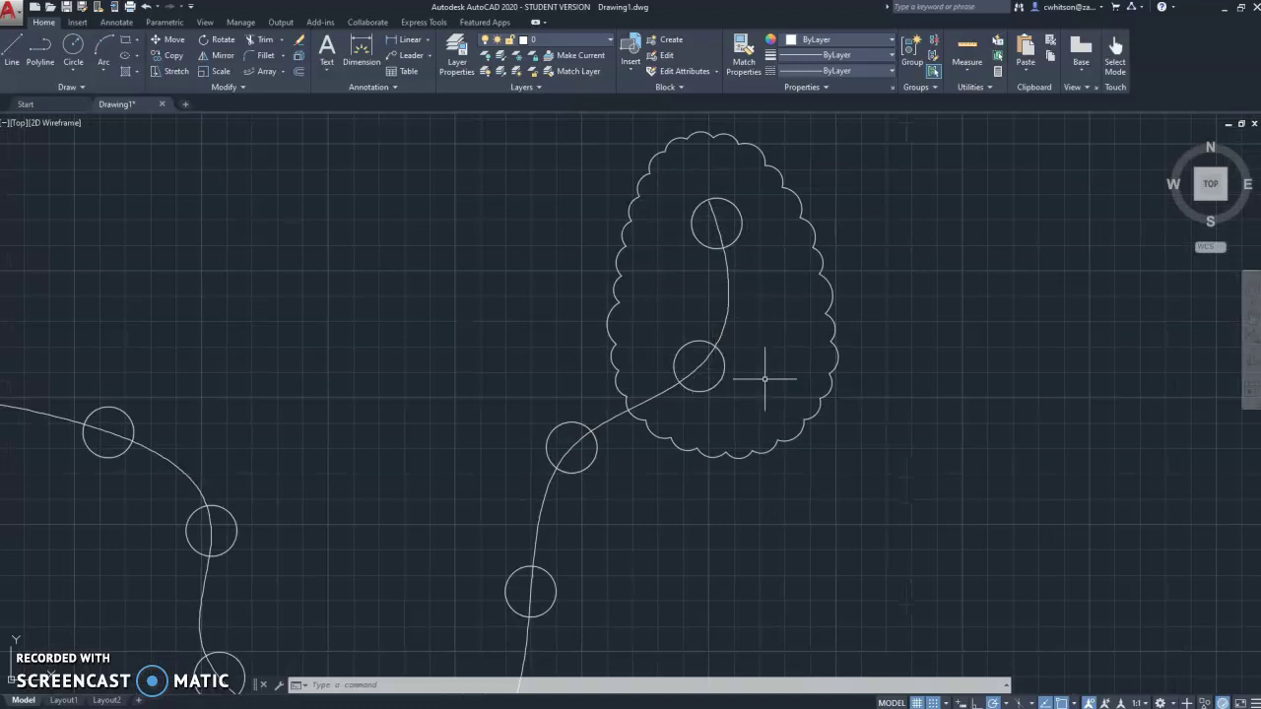
{"action": "scroll", "coordinate": [701, 374], "scroll_direction": "down", "scroll_amount": 2}
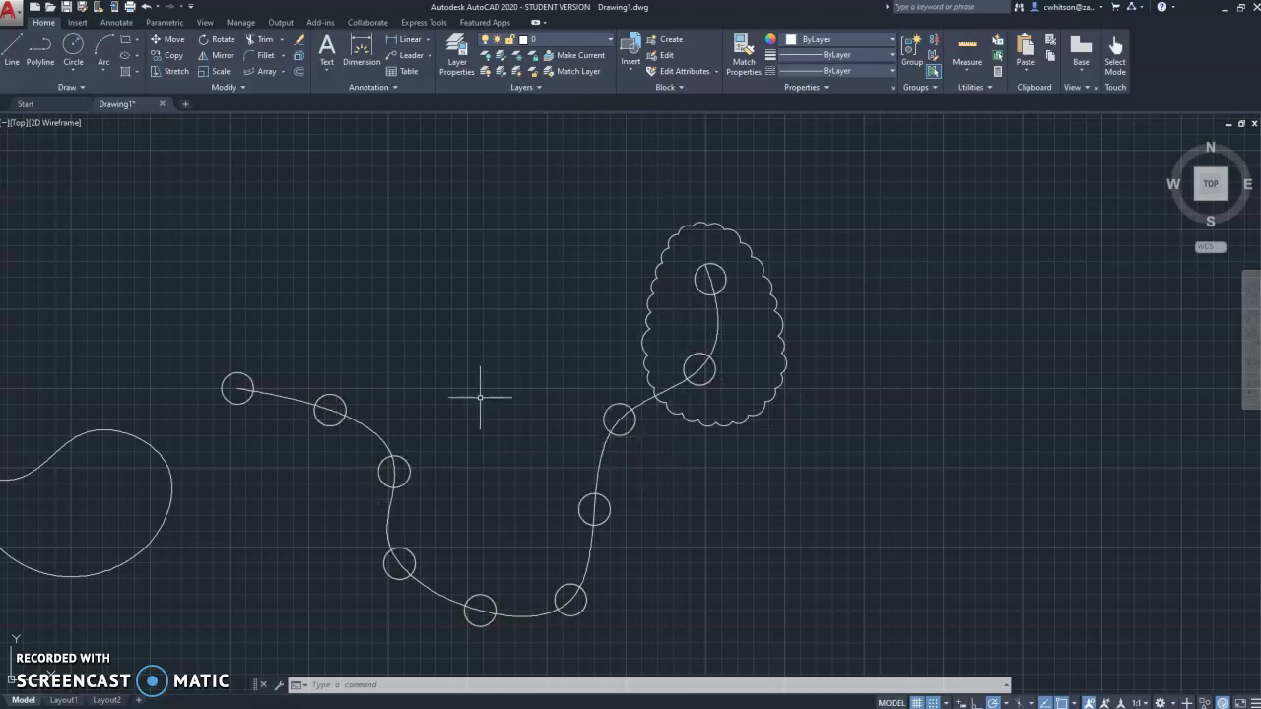
{"action": "middle_click_drag", "start_coordinate": [507, 286], "coordinate": [649, 273]}
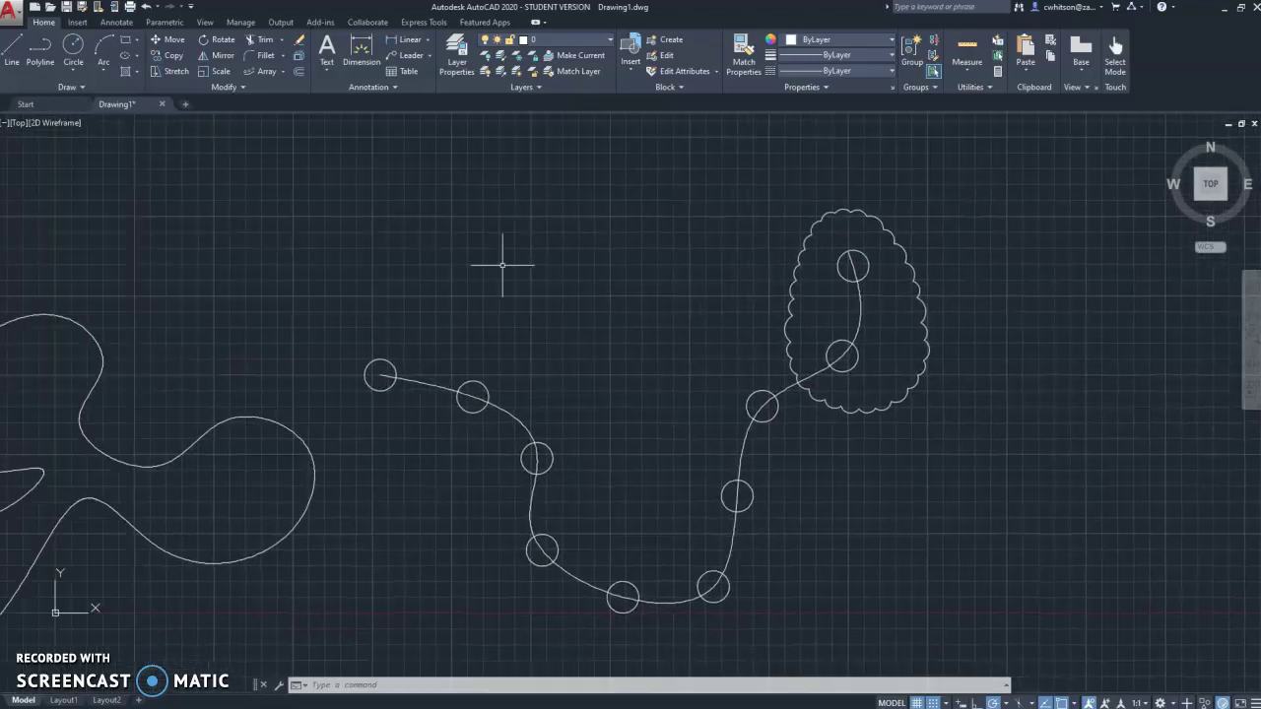
Draw a rectangular revision cloud in the empty area above the open spline, beside the freehand cloud.
{"action": "left_click", "coordinate": [82, 87]}
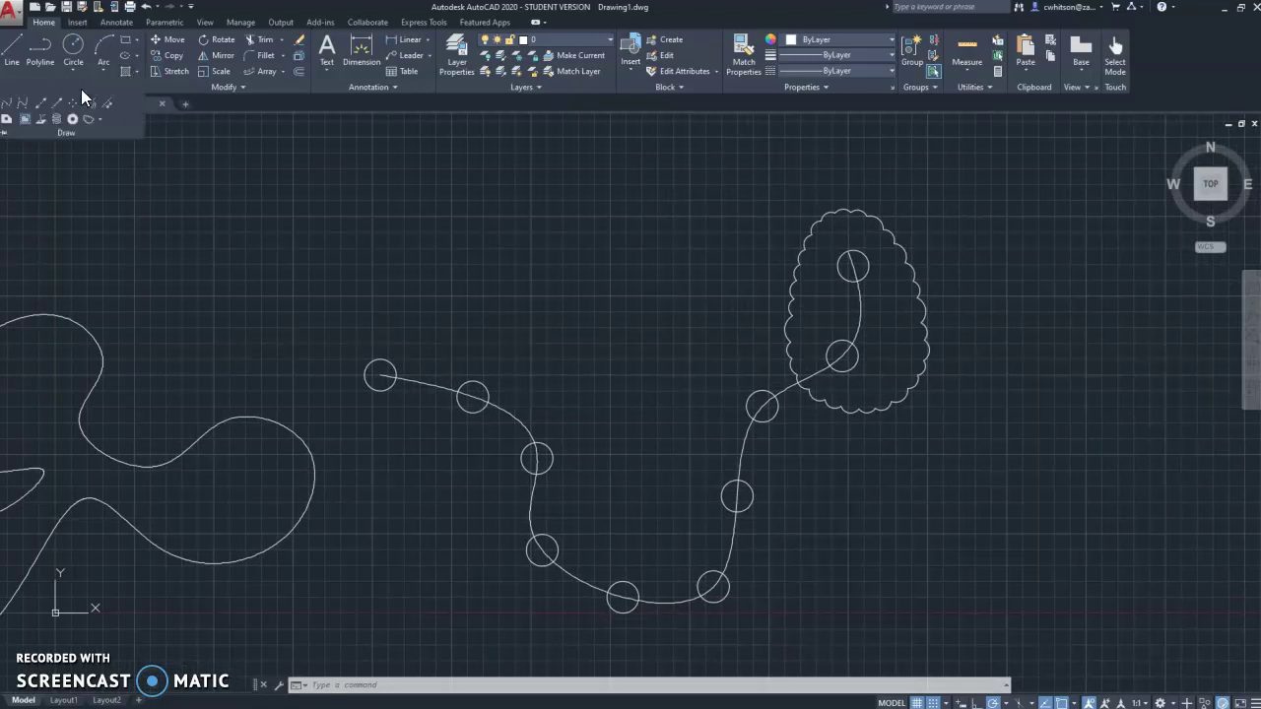
{"action": "left_click", "coordinate": [97, 121]}
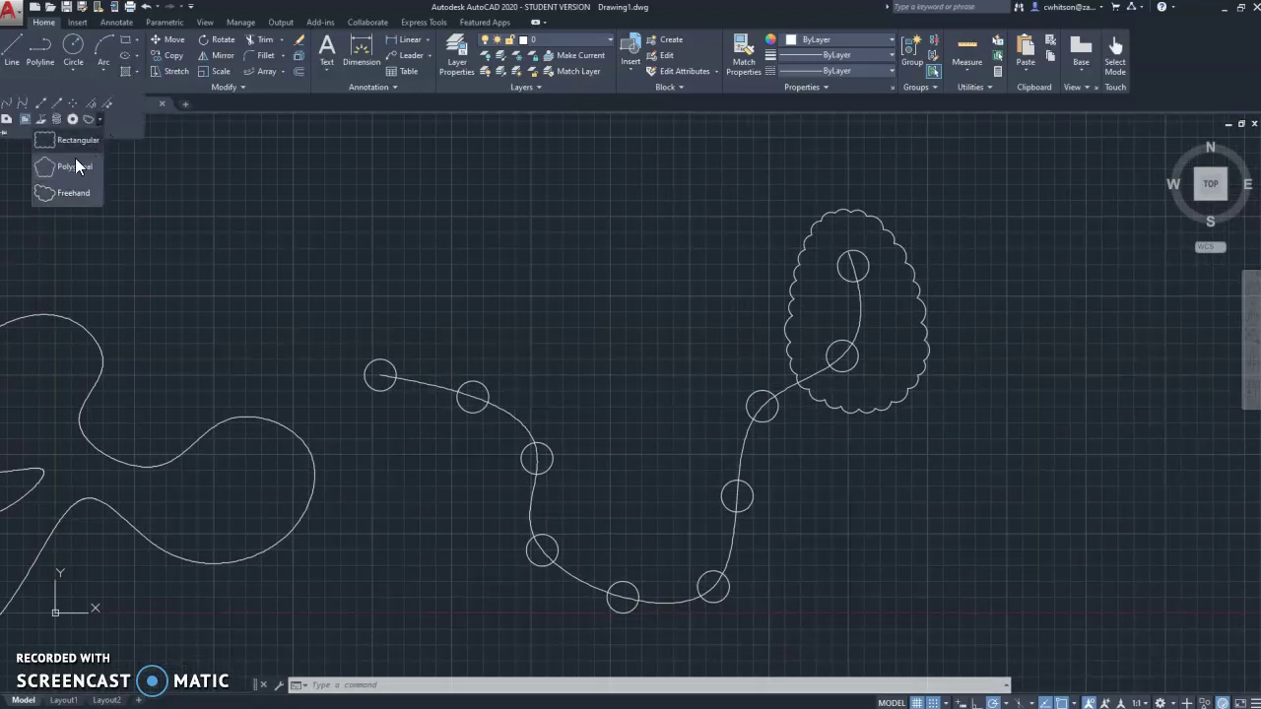
{"action": "left_click", "coordinate": [74, 140]}
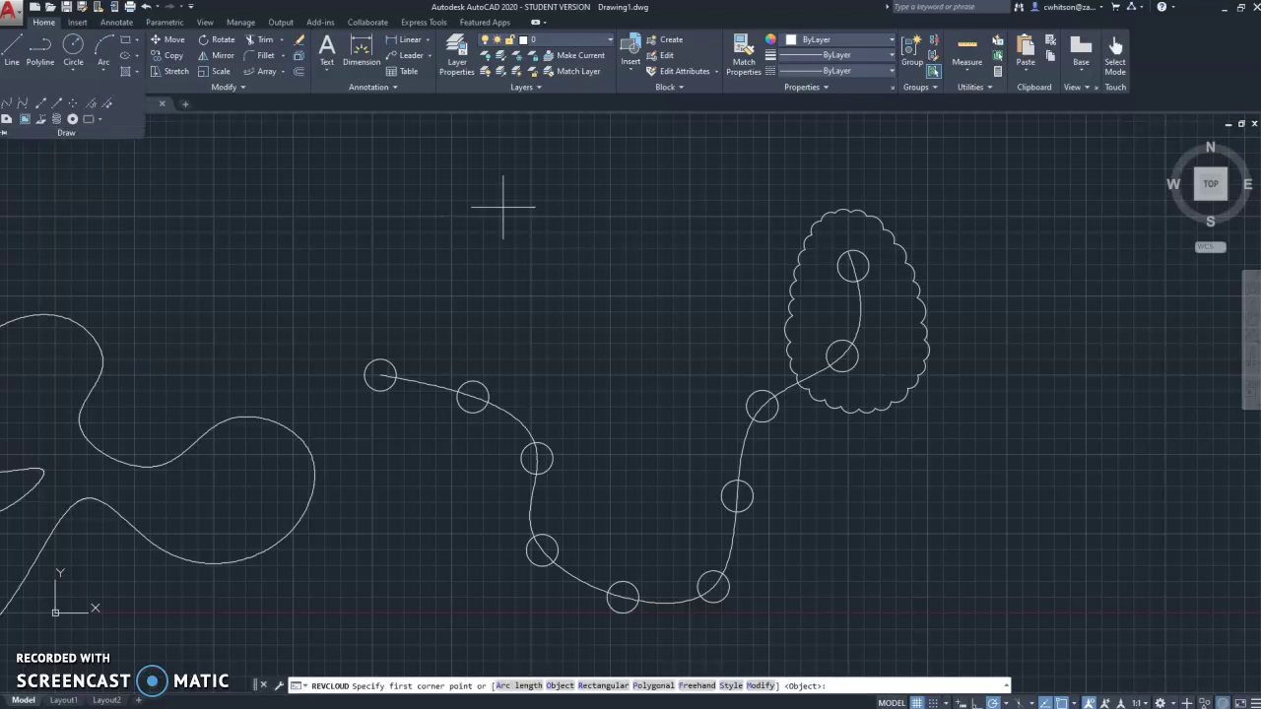
{"action": "left_click", "coordinate": [461, 191]}
{"action": "left_click", "coordinate": [688, 311]}
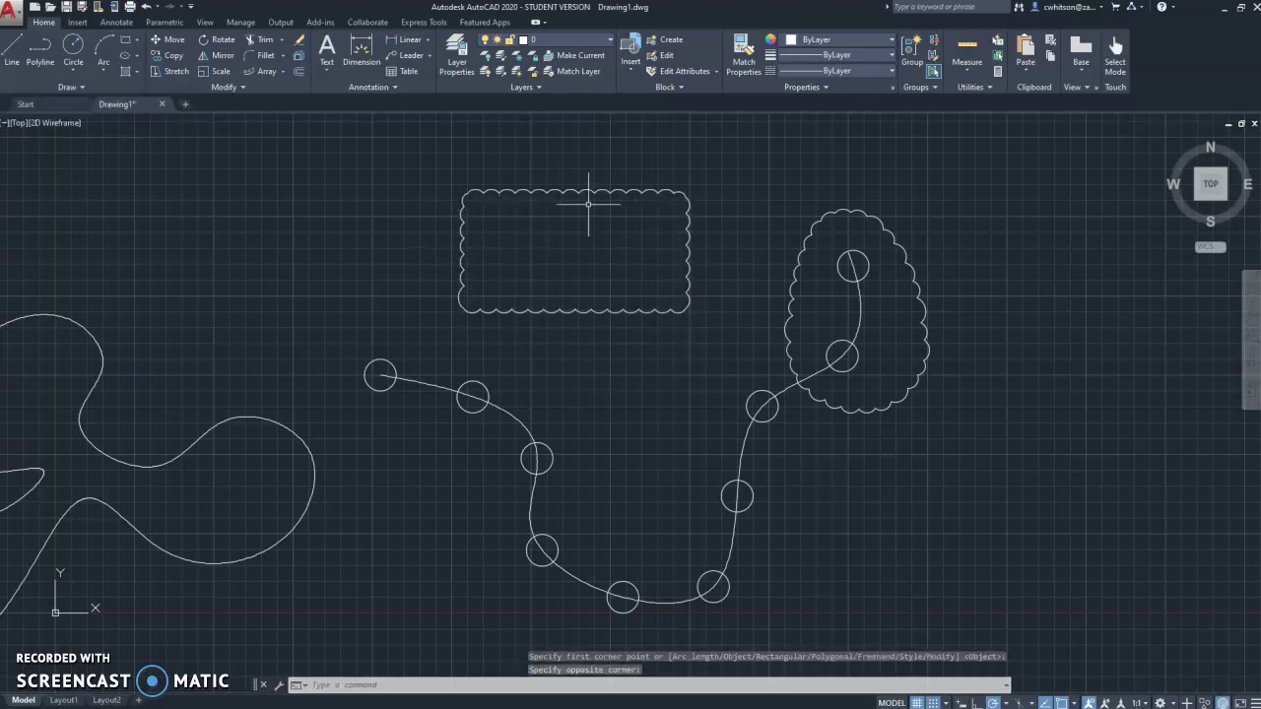
{"action": "scroll", "coordinate": [525, 246], "scroll_direction": "up", "scroll_amount": 2}
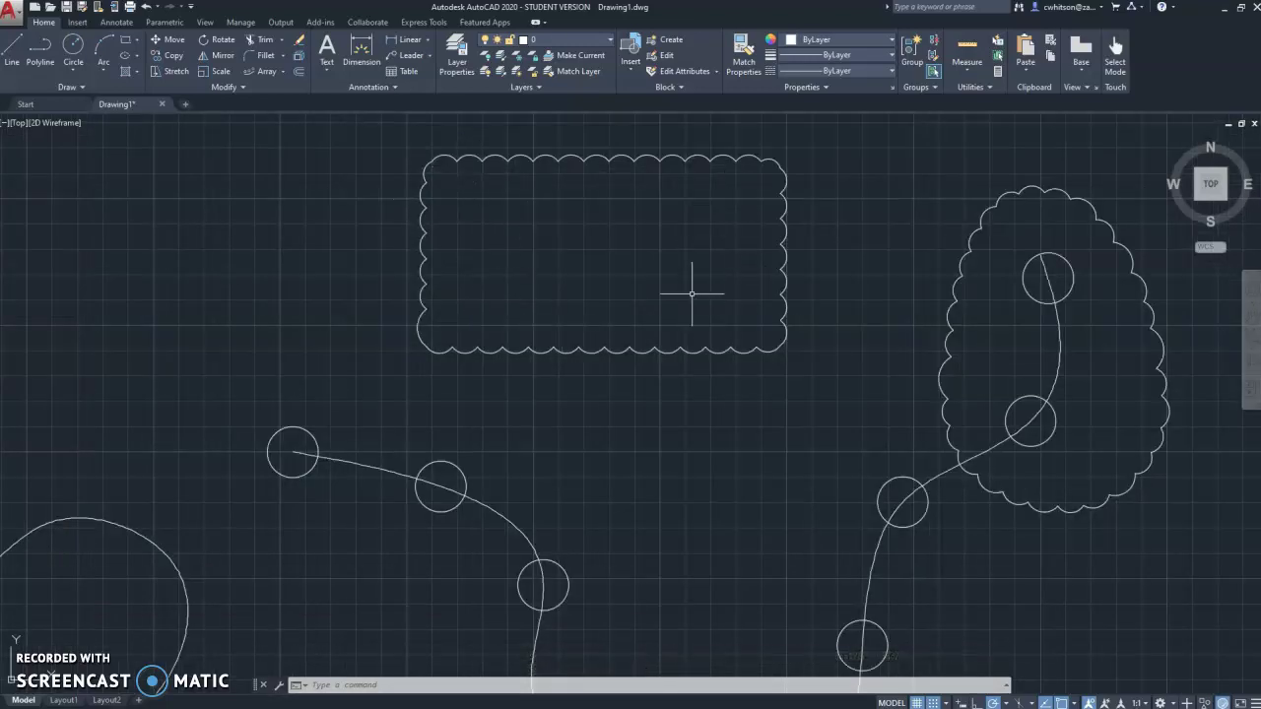
{"action": "scroll", "coordinate": [583, 275], "scroll_direction": "down", "scroll_amount": 2}
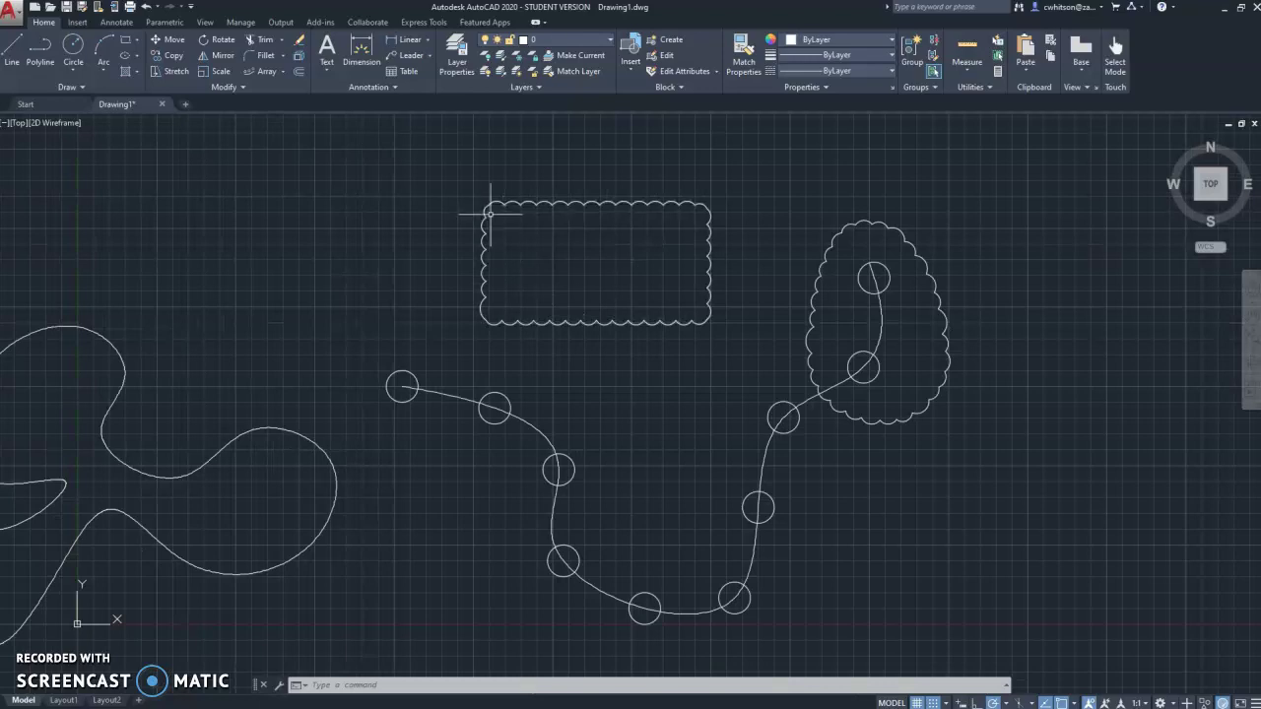
{"action": "middle_click_drag", "start_coordinate": [690, 372], "coordinate": [731, 336]}
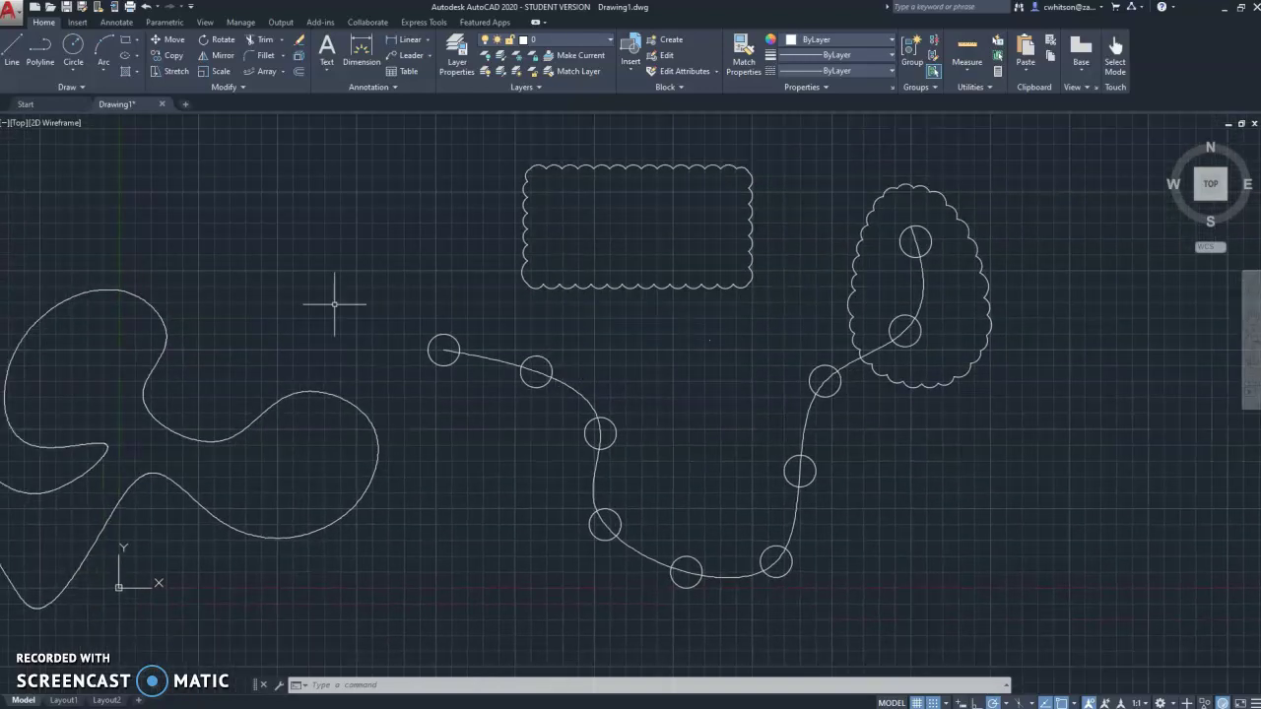
{"action": "left_click", "coordinate": [96, 86]}
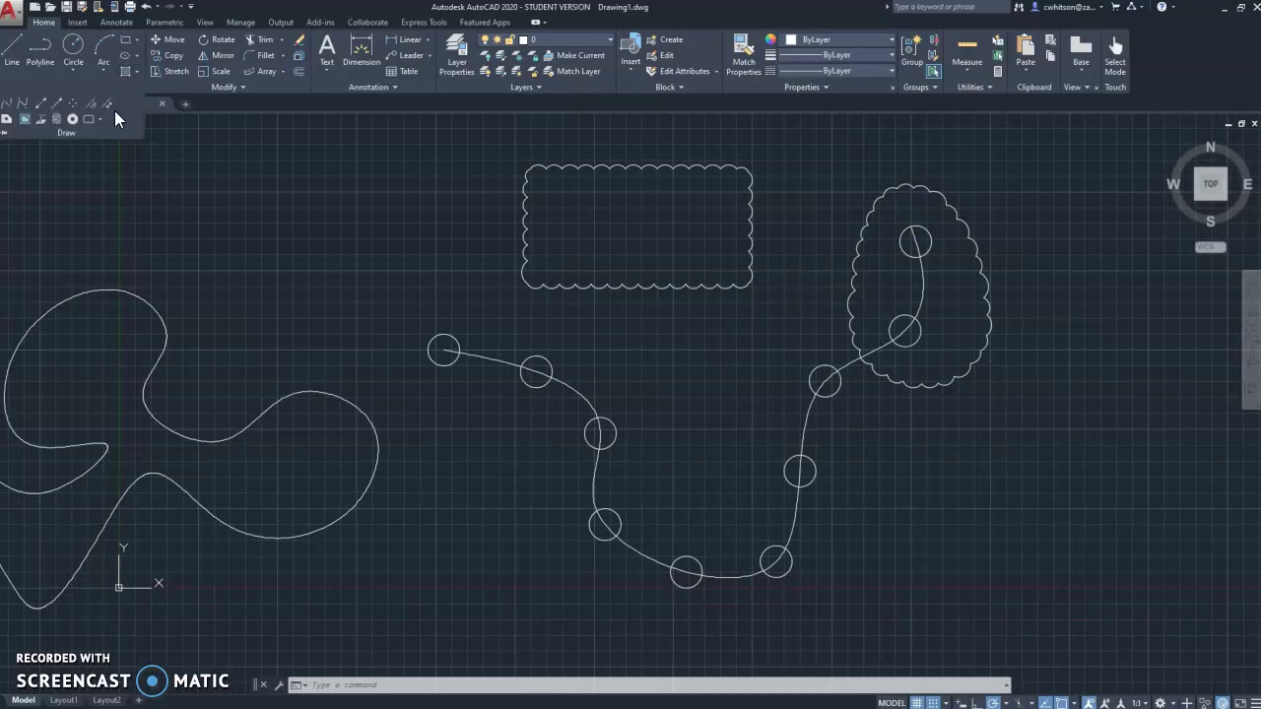
{"action": "left_click", "coordinate": [101, 119]}
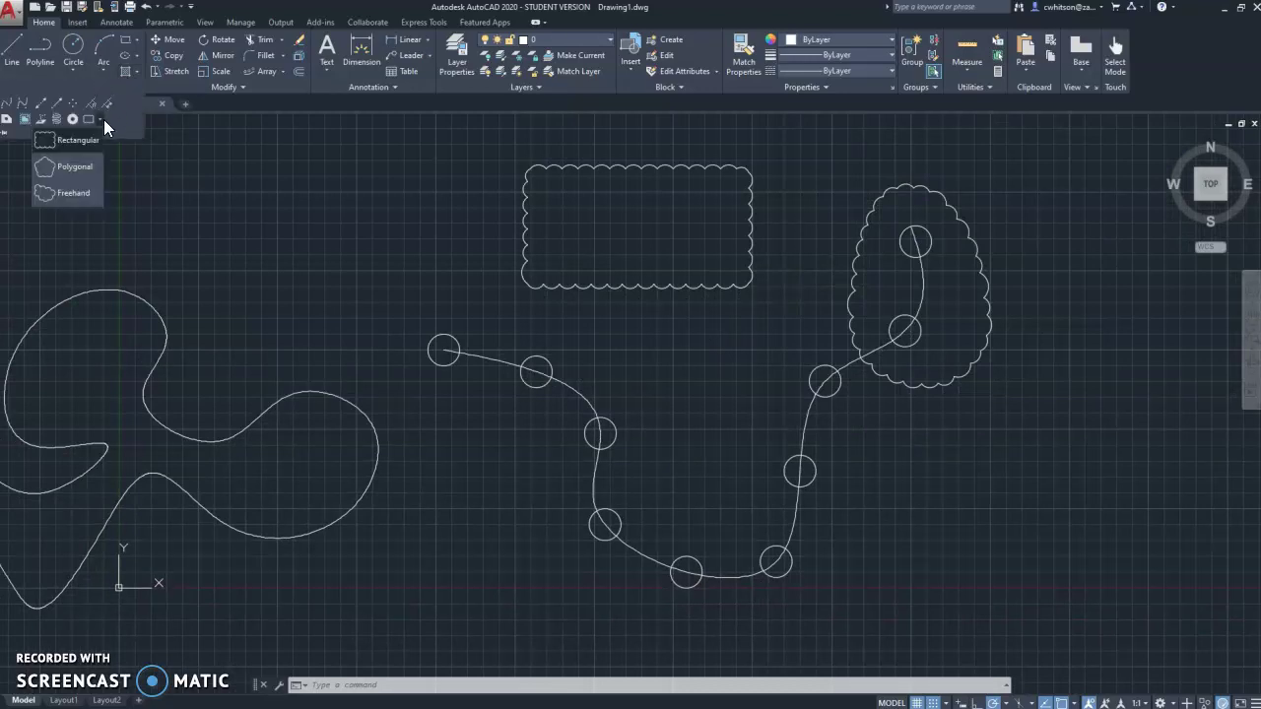
{"action": "left_click", "coordinate": [59, 193]}
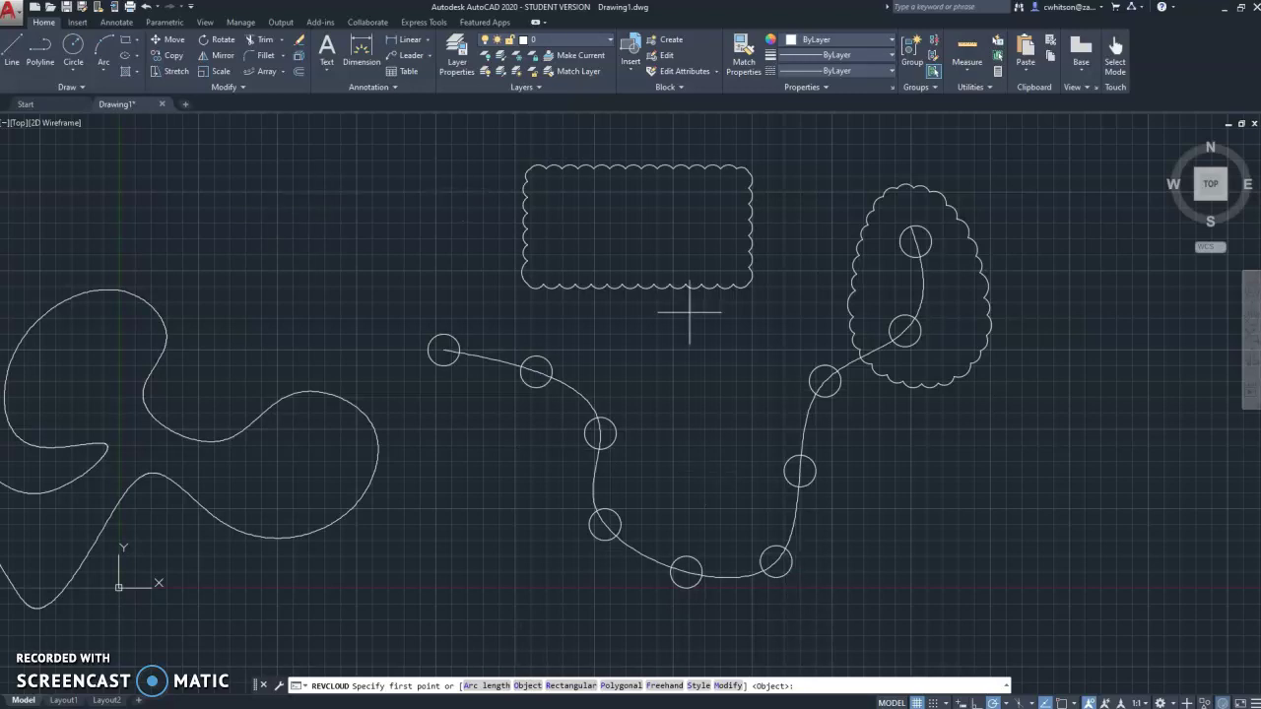
{"action": "middle_click_drag", "start_coordinate": [729, 315], "coordinate": [651, 366]}
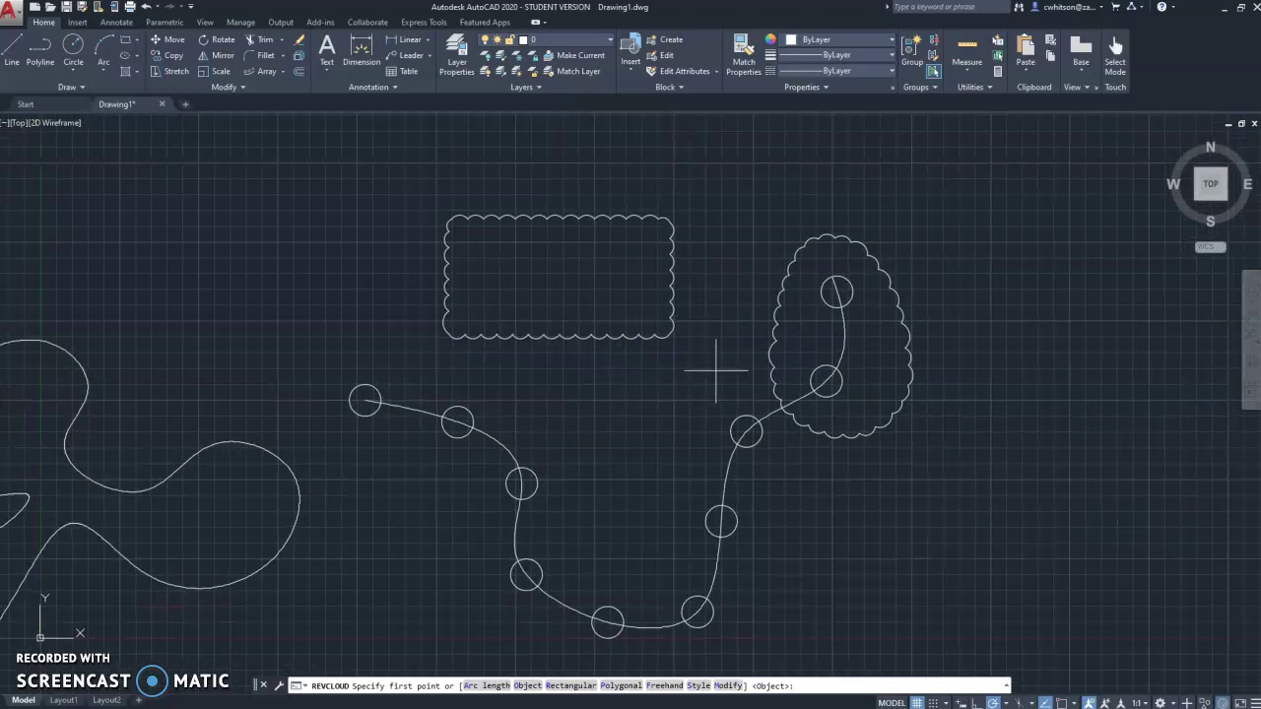
{"action": "key", "text": "Escape"}
{"action": "scroll", "coordinate": [760, 351], "scroll_direction": "up", "scroll_amount": 2}
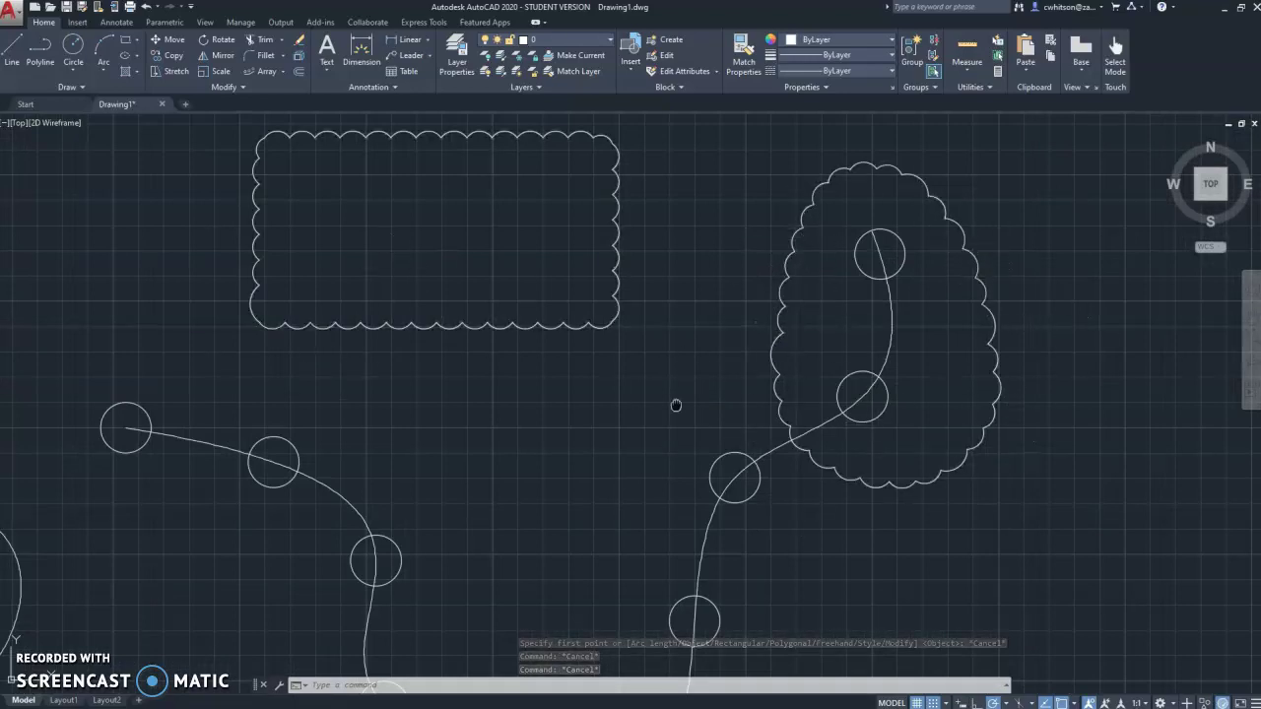
{"action": "middle_click_drag", "start_coordinate": [676, 403], "coordinate": [659, 473]}
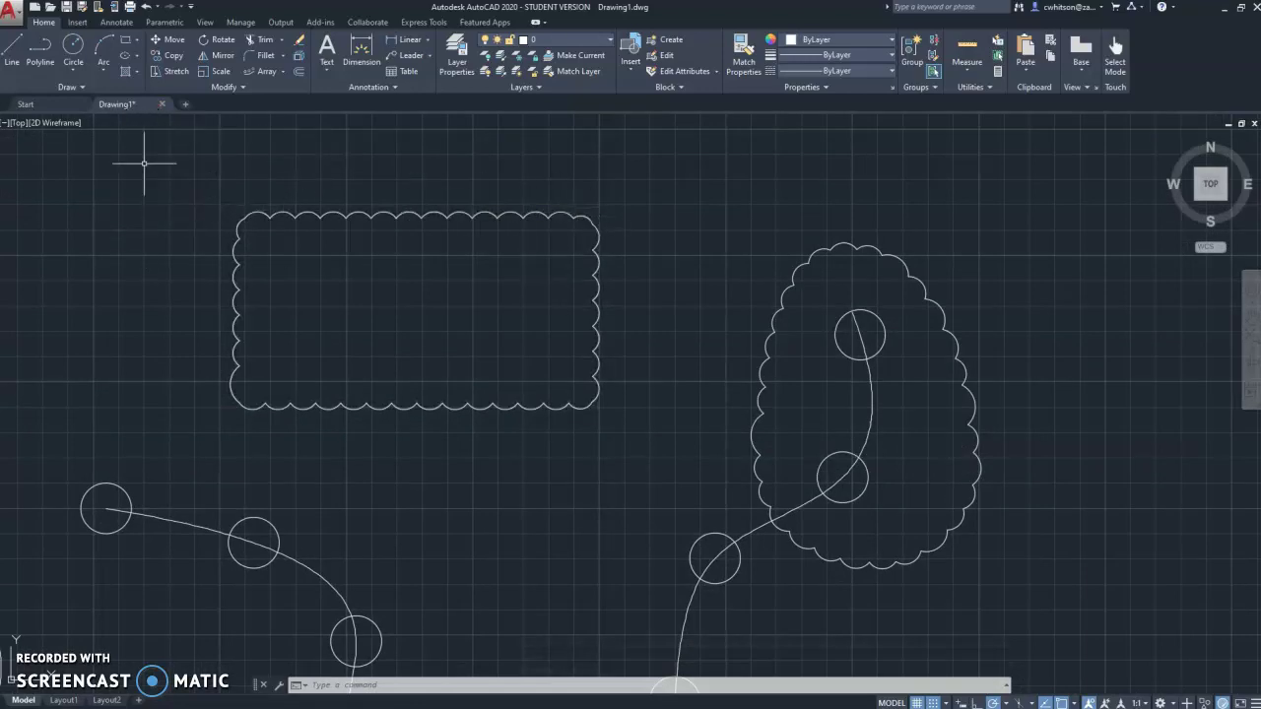
{"action": "scroll", "coordinate": [394, 324], "scroll_direction": "down", "scroll_amount": 3}
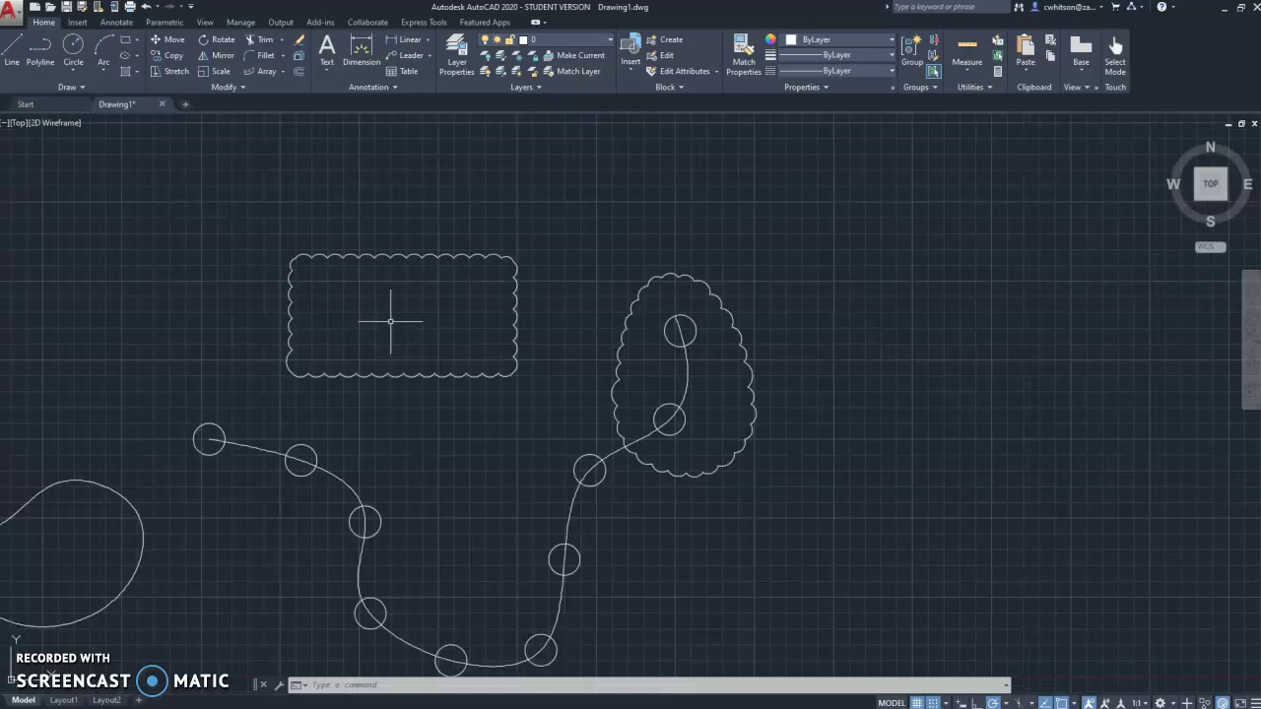
{"action": "middle_click_drag", "start_coordinate": [473, 293], "coordinate": [552, 310]}
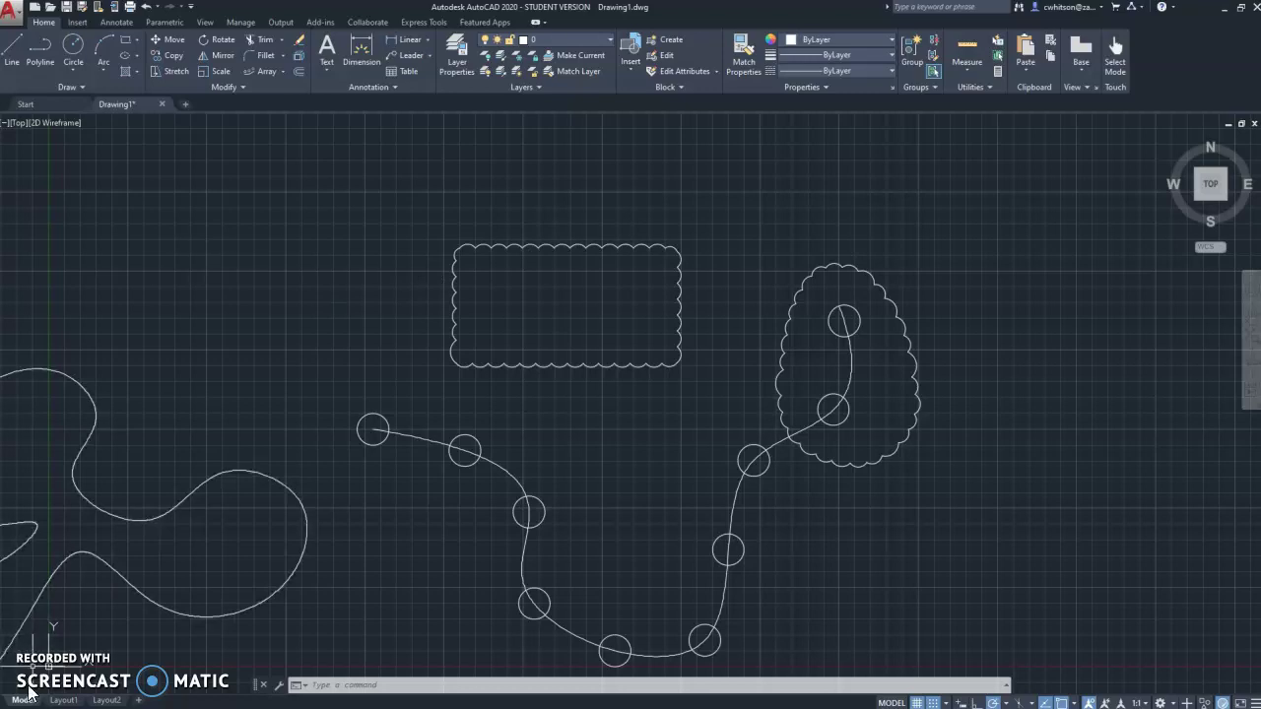
Place three point objects in the lower part of the rectangular revision cloud with the Multiple Points command.
{"action": "left_click", "coordinate": [81, 86]}
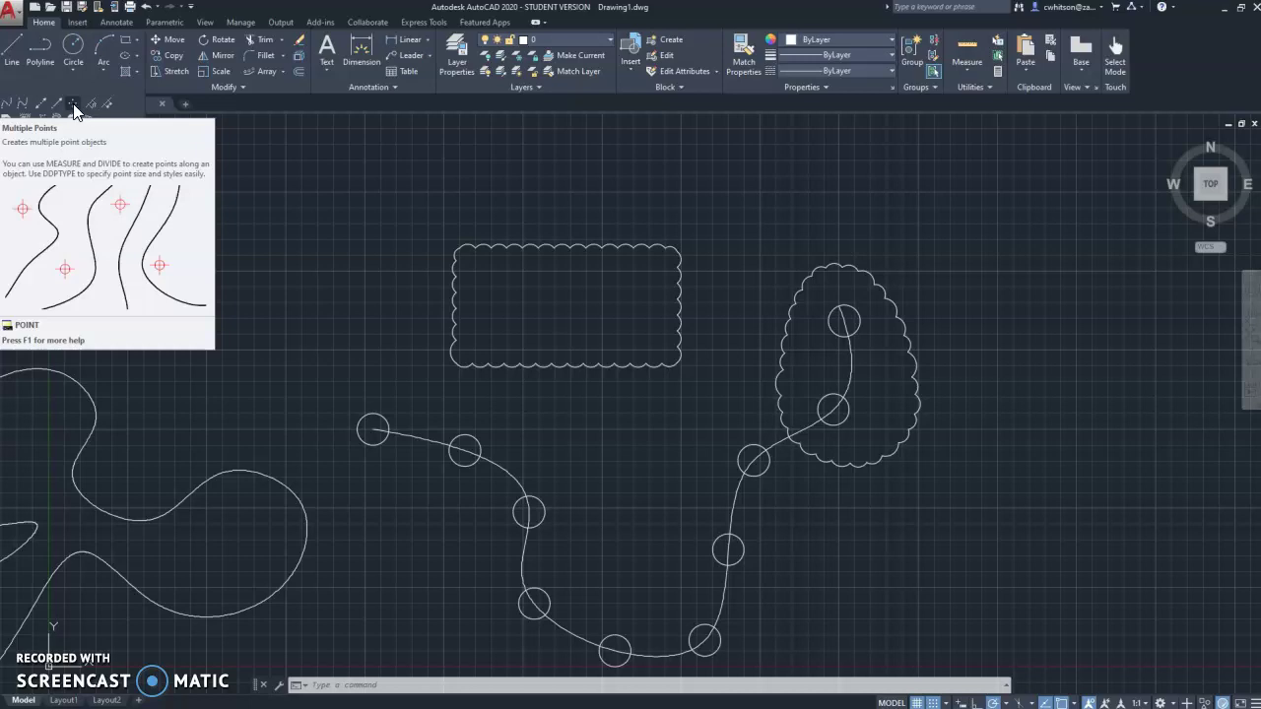
{"action": "left_click", "coordinate": [74, 111]}
{"action": "scroll", "coordinate": [605, 338], "scroll_direction": "up", "scroll_amount": 4}
{"action": "scroll", "coordinate": [605, 338], "scroll_direction": "up", "scroll_amount": 1}
{"action": "scroll", "coordinate": [493, 306], "scroll_direction": "down", "scroll_amount": 2}
{"action": "middle_click_drag", "start_coordinate": [490, 280], "coordinate": [547, 309]}
{"action": "scroll", "coordinate": [485, 307], "scroll_direction": "up", "scroll_amount": 1}
{"action": "scroll", "coordinate": [484, 307], "scroll_direction": "up", "scroll_amount": 2}
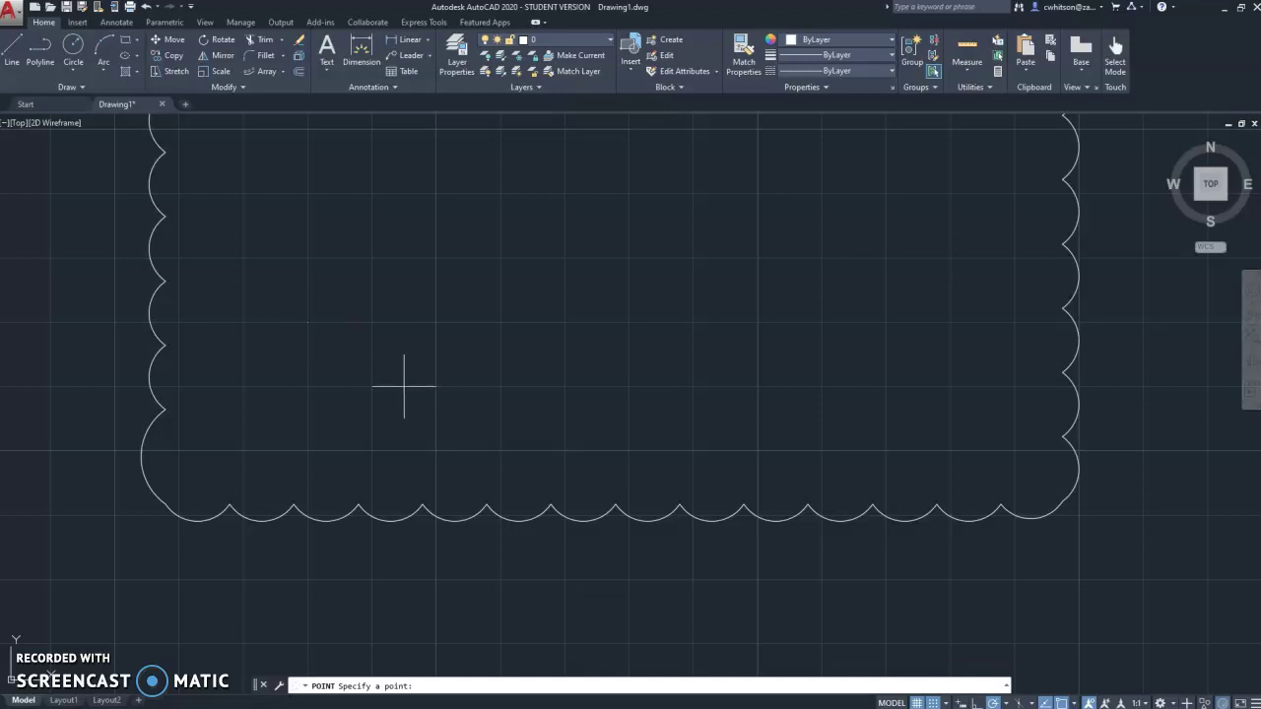
{"action": "scroll", "coordinate": [293, 325], "scroll_direction": "up", "scroll_amount": 3}
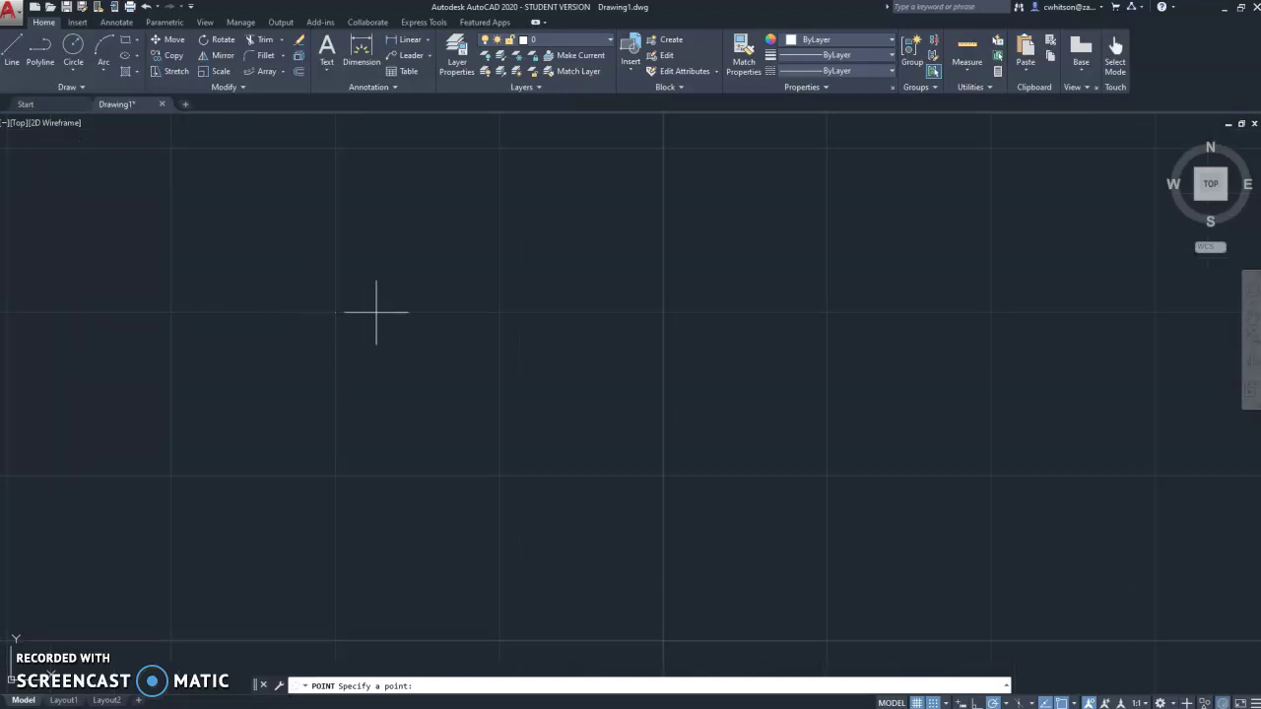
{"action": "scroll", "coordinate": [557, 412], "scroll_direction": "down", "scroll_amount": 2}
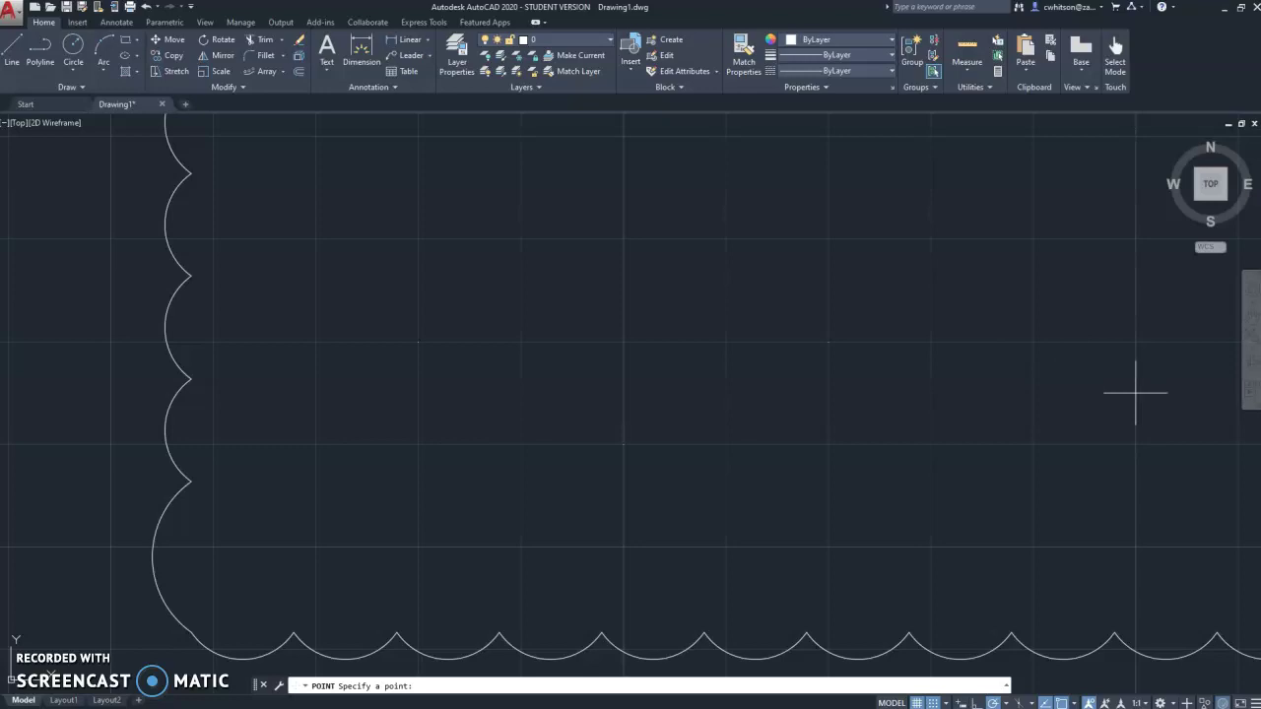
{"action": "key", "text": "Escape"}
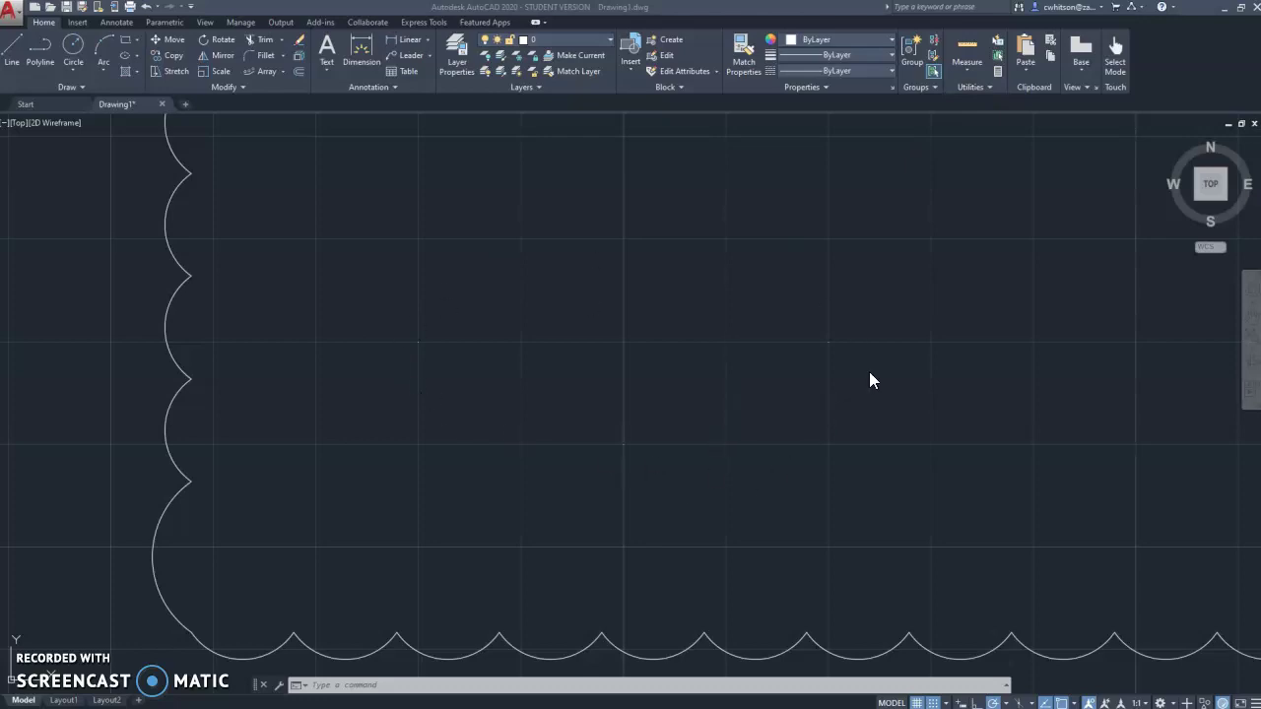
Change the point style to the circle with a cross through it.
{"action": "left_click", "coordinate": [978, 89]}
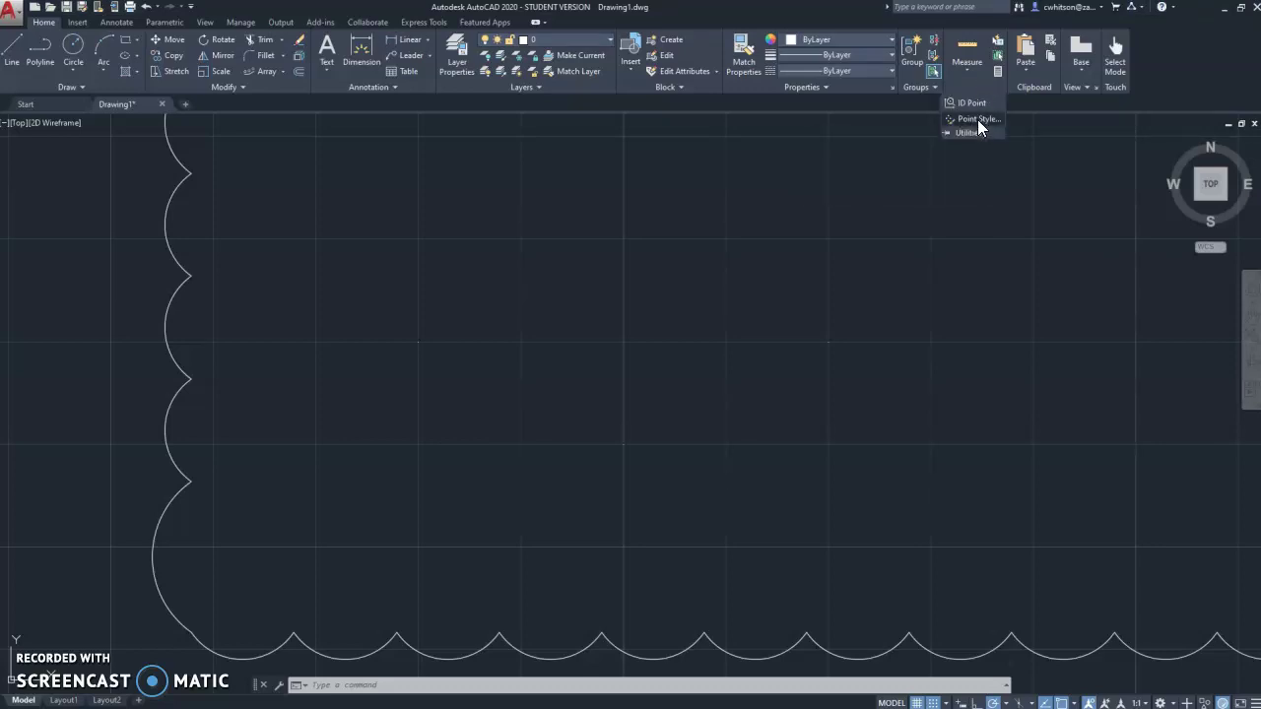
{"action": "left_click", "coordinate": [965, 119]}
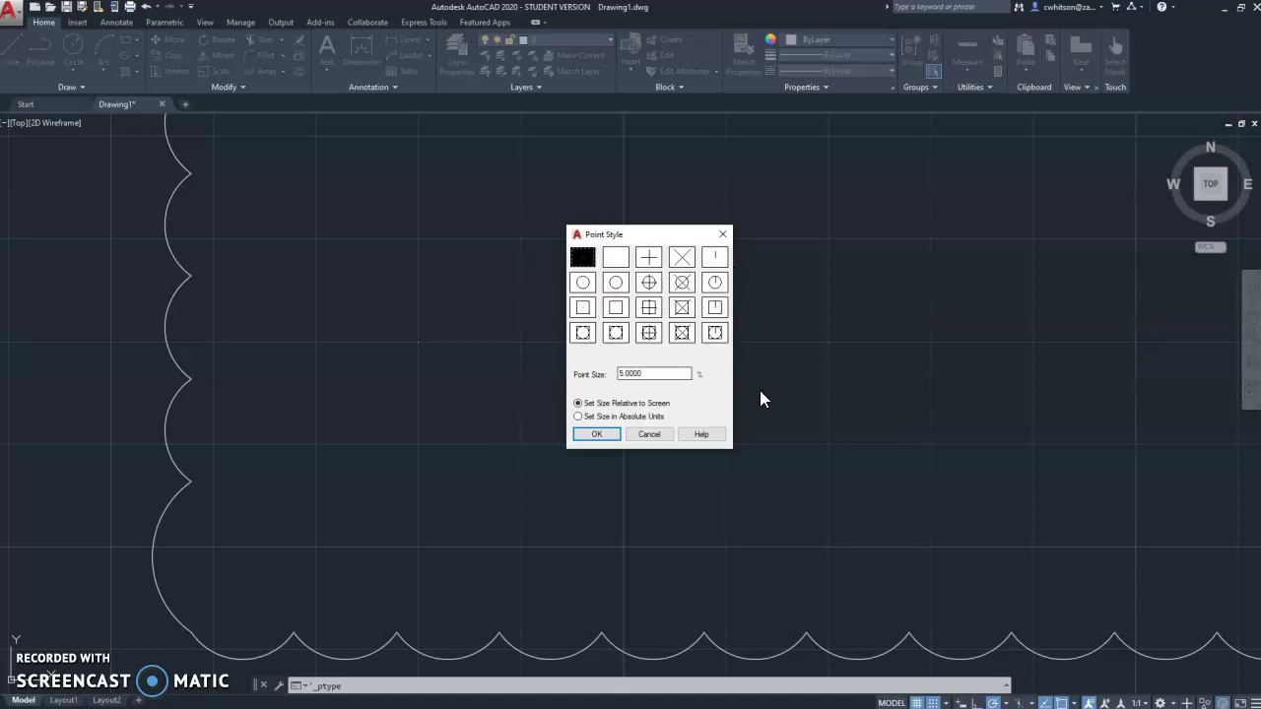
{"action": "left_click", "coordinate": [649, 284]}
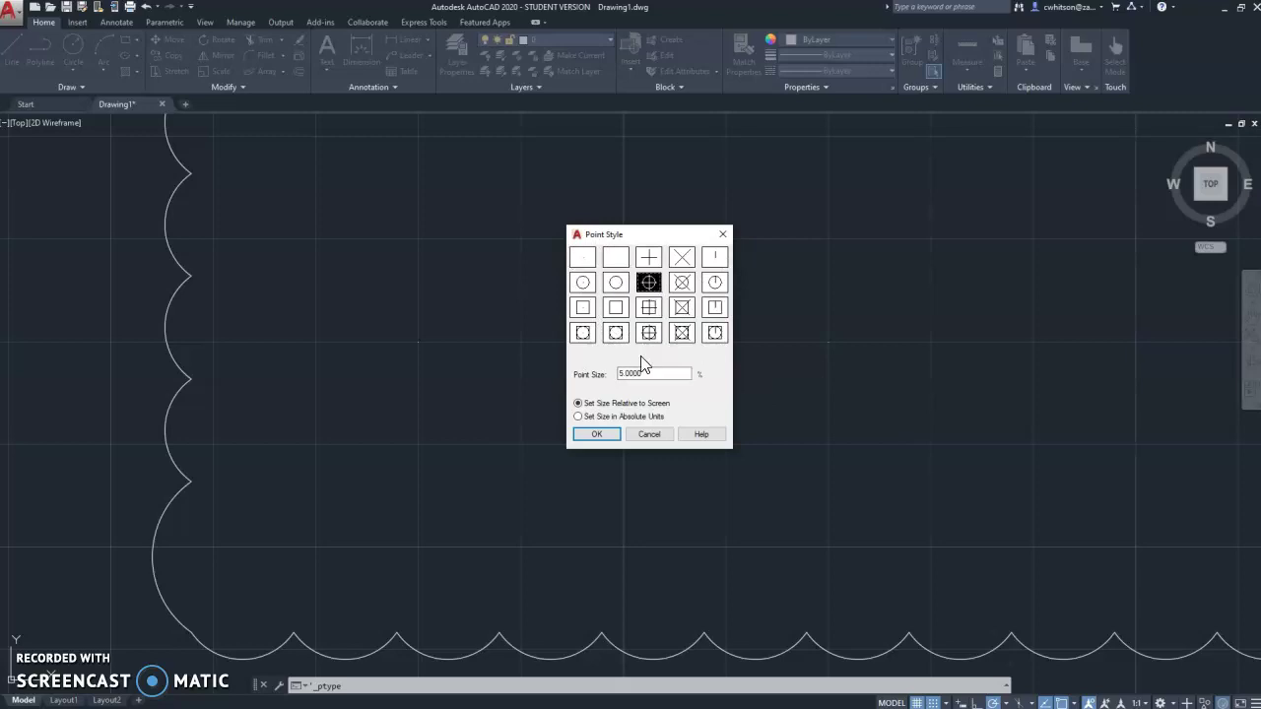
{"action": "left_click", "coordinate": [601, 434]}
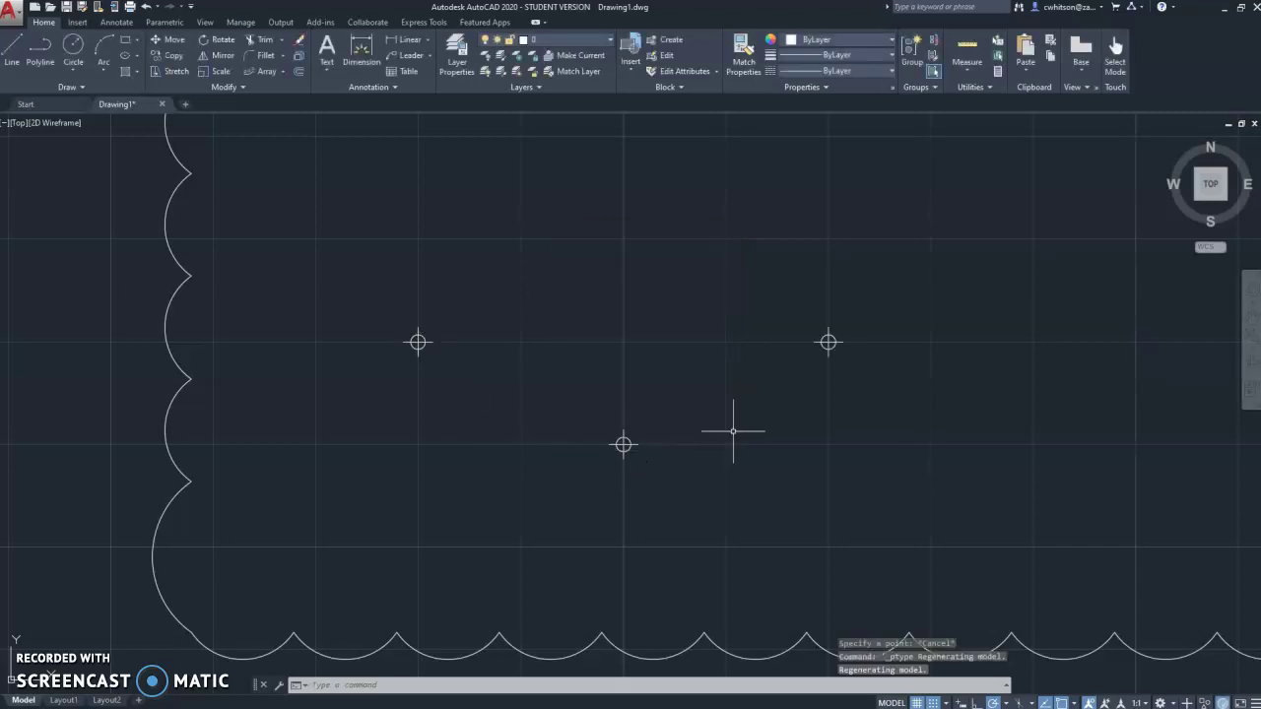
Examine the restyled points inside the rectangular revision cloud, up close and within the whole drawing.
{"action": "middle_click_drag", "start_coordinate": [851, 400], "coordinate": [895, 343]}
{"action": "scroll", "coordinate": [814, 389], "scroll_direction": "down", "scroll_amount": 2}
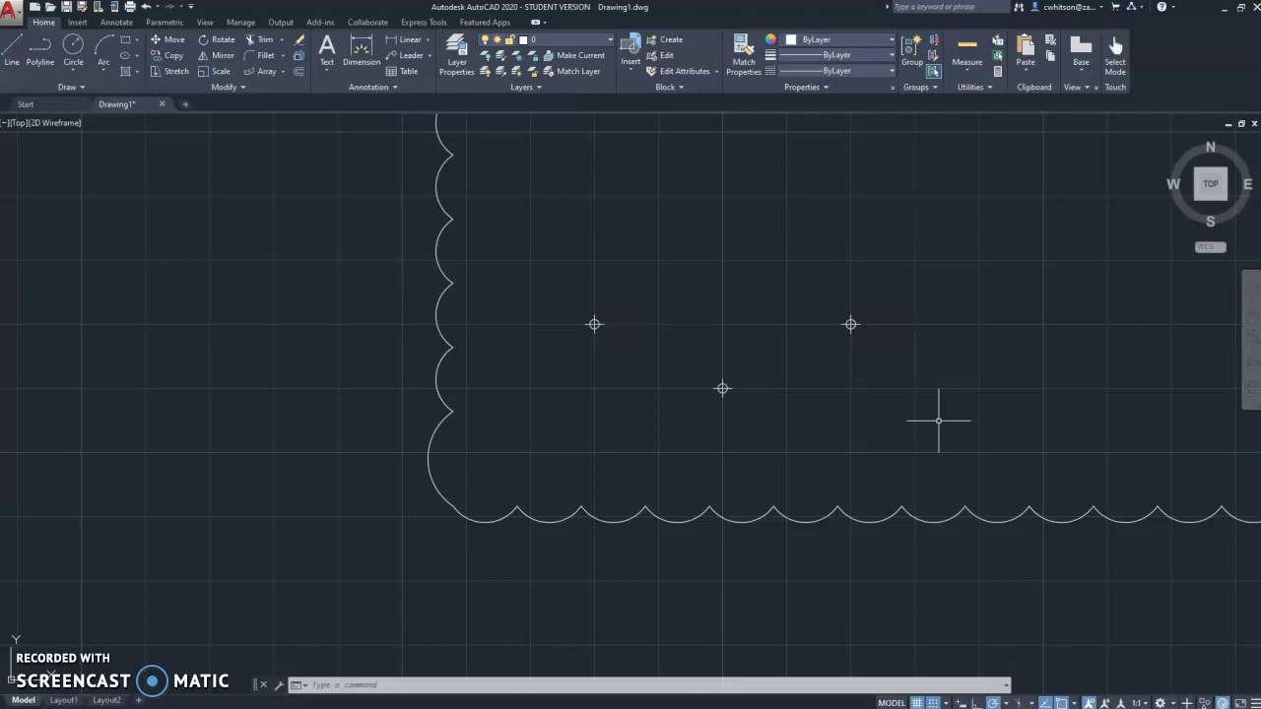
{"action": "middle_click_drag", "start_coordinate": [957, 299], "coordinate": [890, 366]}
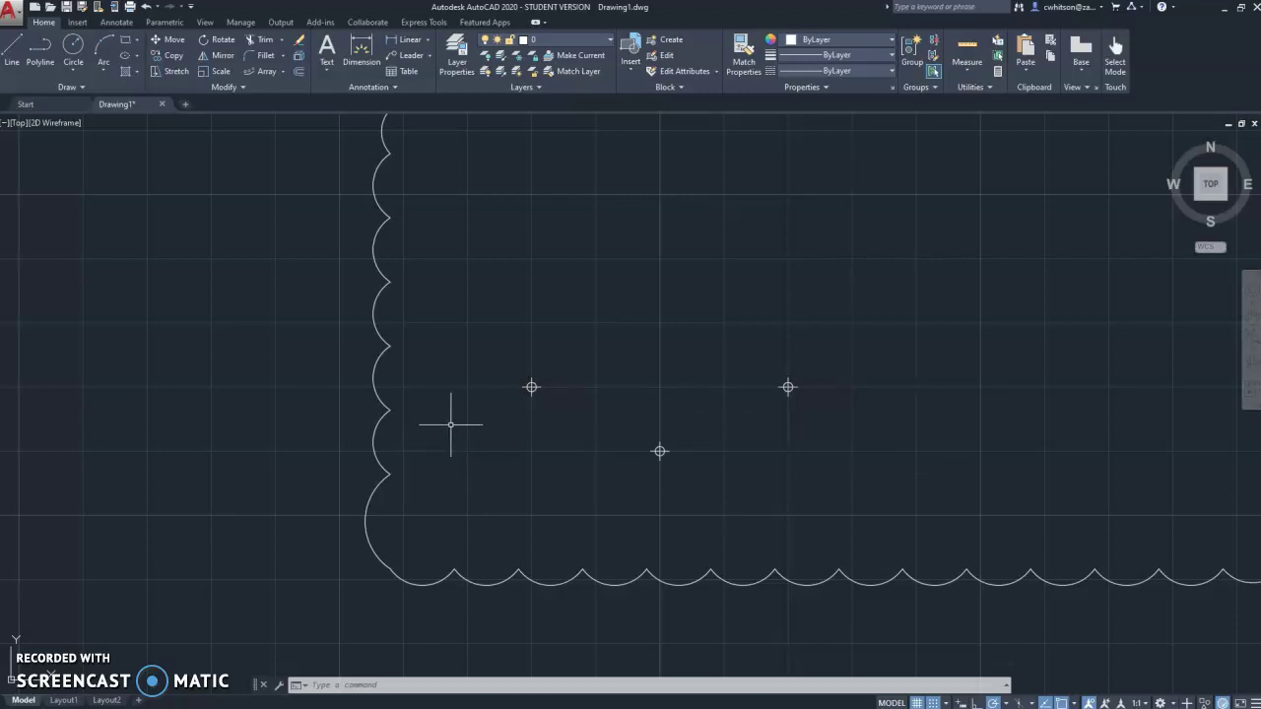
{"action": "scroll", "coordinate": [450, 424], "scroll_direction": "down", "scroll_amount": 2}
{"action": "mouse_move", "coordinate": [464, 450]}
{"action": "middle_mouse_down"}
{"action": "mouse_move", "coordinate": [509, 394]}
{"action": "mouse_move", "coordinate": [405, 388]}
{"action": "middle_mouse_up"}
{"action": "scroll", "coordinate": [406, 389], "scroll_direction": "down", "scroll_amount": 2}
{"action": "mouse_move", "coordinate": [428, 459]}
{"action": "middle_mouse_down"}
{"action": "mouse_move", "coordinate": [523, 361]}
{"action": "mouse_move", "coordinate": [633, 365]}
{"action": "mouse_move", "coordinate": [752, 338]}
{"action": "middle_mouse_up"}
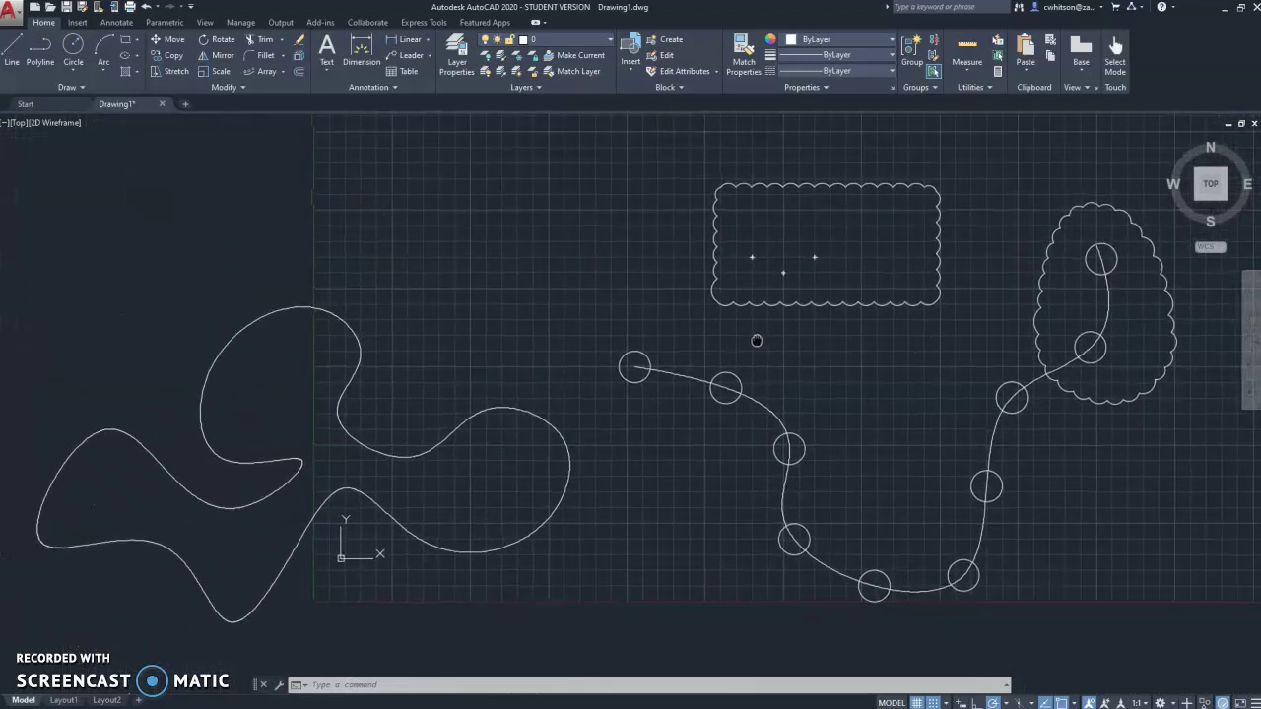